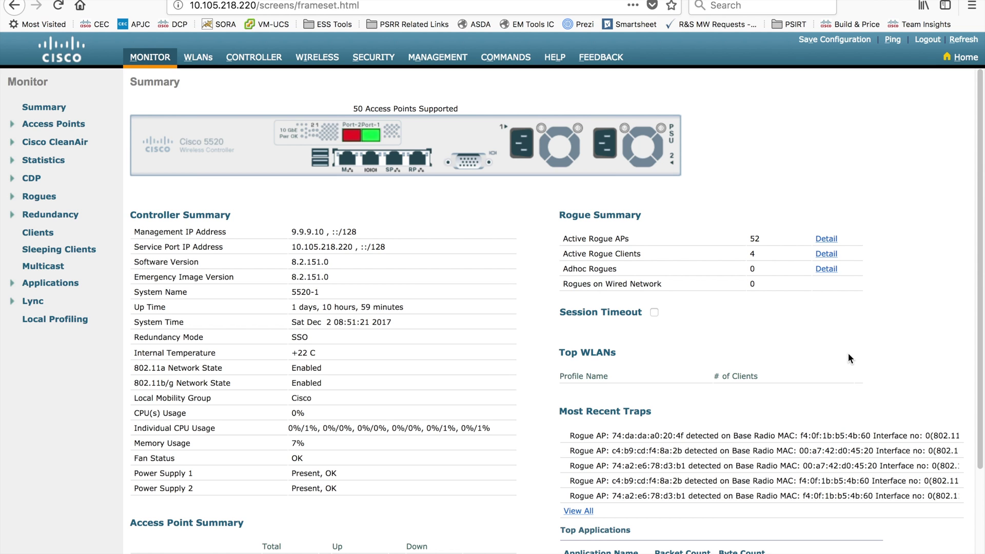
- Open the Wireless All APs list showing the 7 access points
left_click(317, 57)
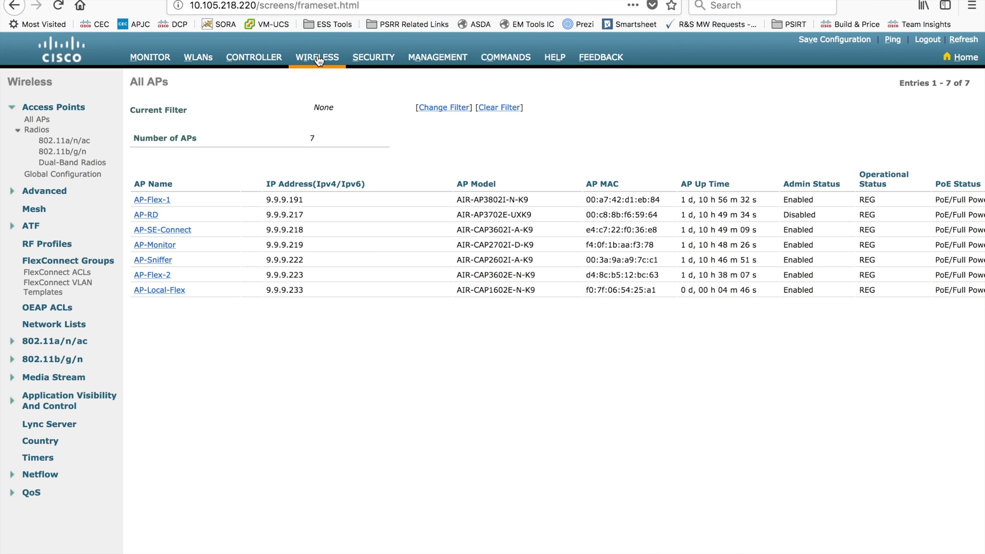
- Open AP-Local-Flex's details, select its AP name, and switch to the AP console
left_click(172, 291)
left_click(259, 163)
left_click_drag(258, 163, 366, 200)
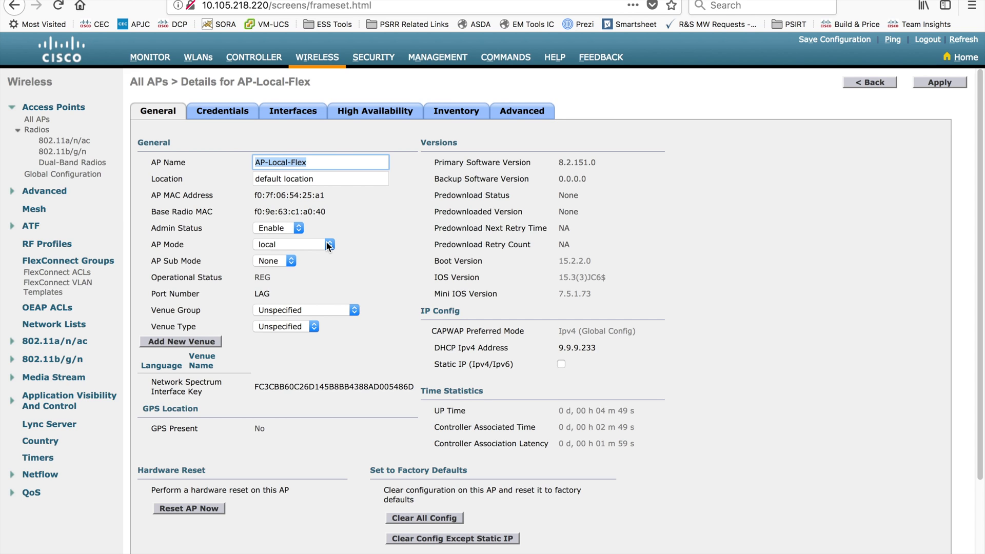
key("ctrl+Right")
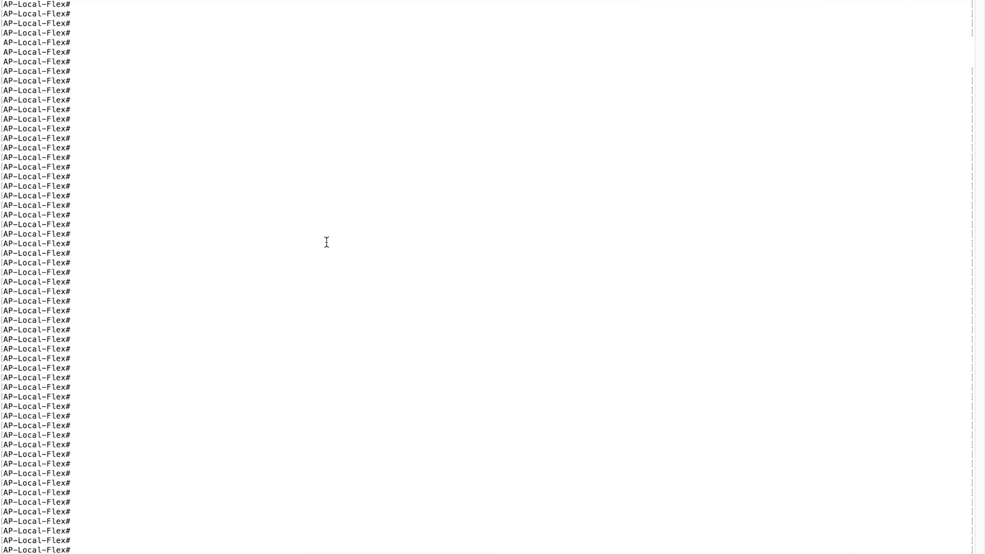
- Run 'show capwap client rcb' on the AP console
key("Return")
key("Return")
key("Return")
key("Return")
key("Return")
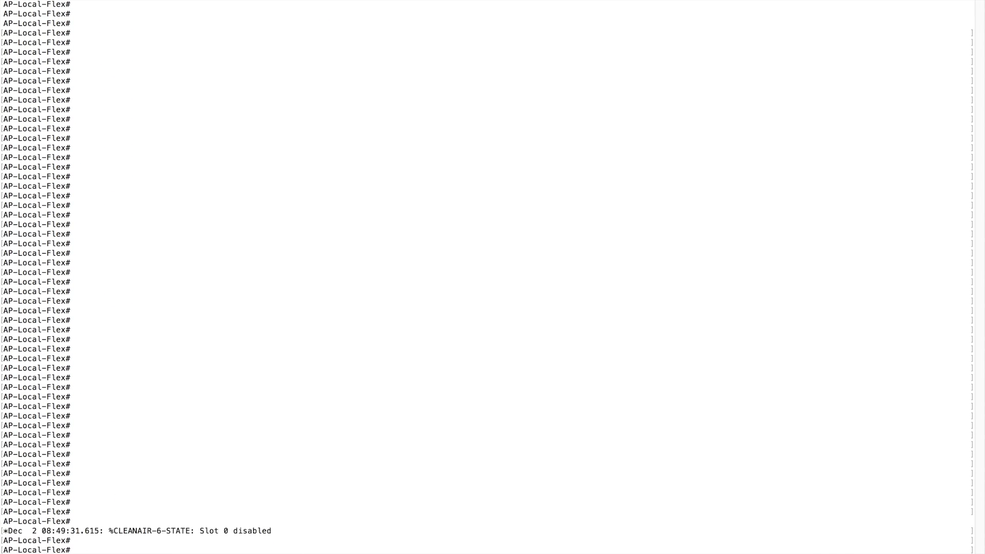
key("Return")
key("Return")
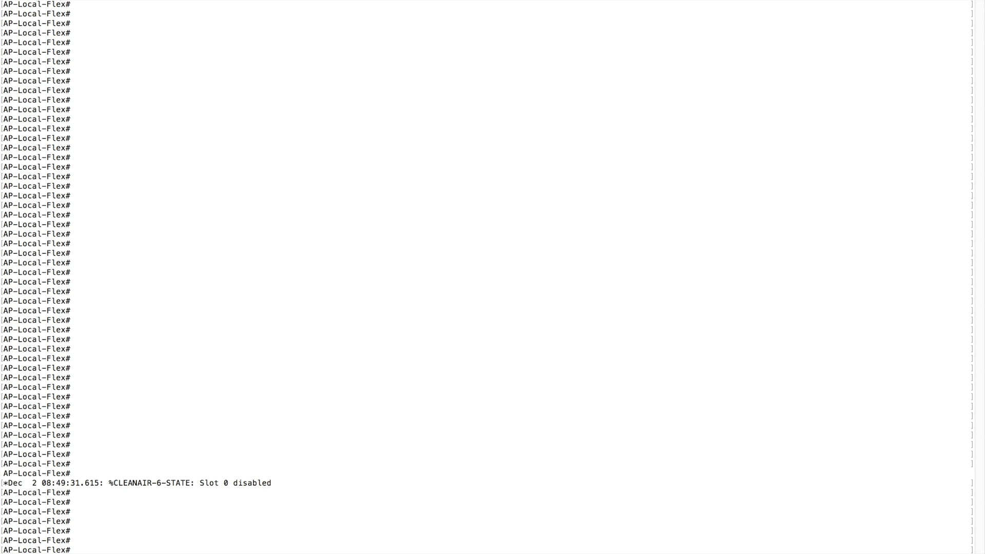
key("Return")
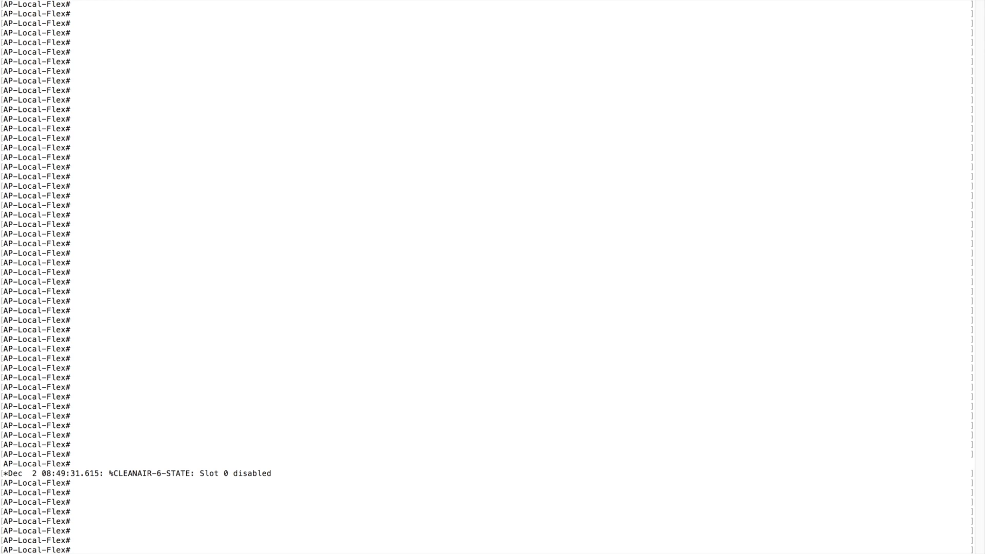
key("Return")
type("sho")
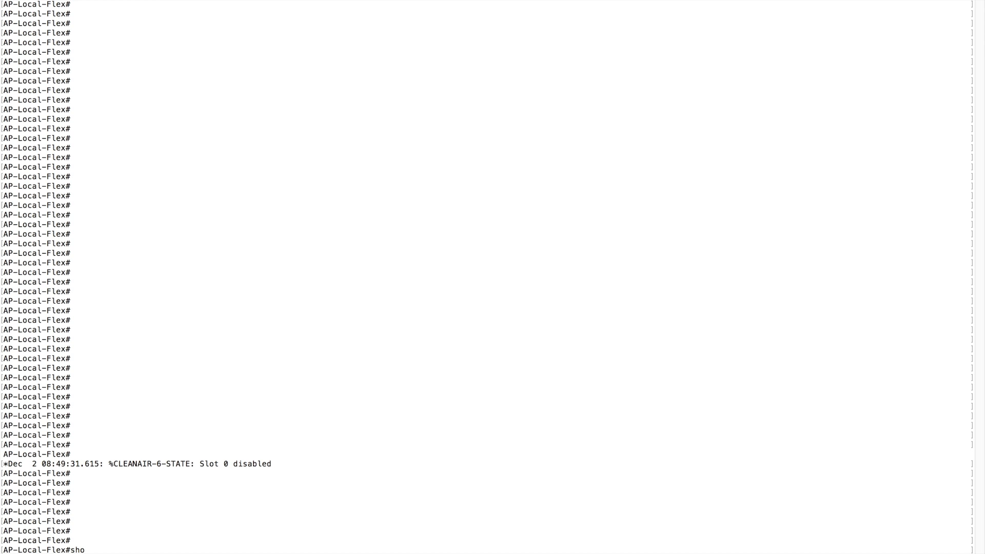
key("Tab")
type("capw")
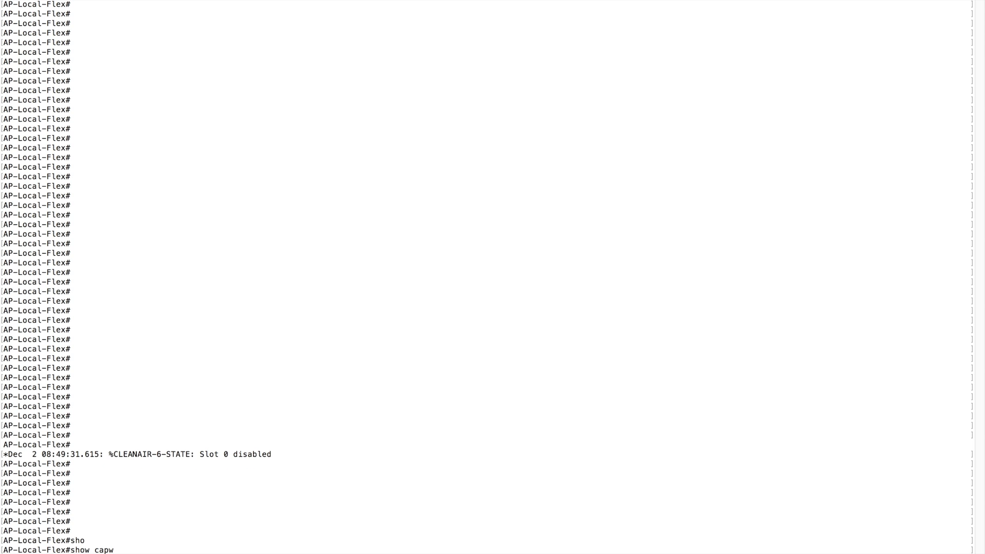
key("Tab")
type("cli")
key("Tab")
type("rc")
key("Tab")
key("Return")
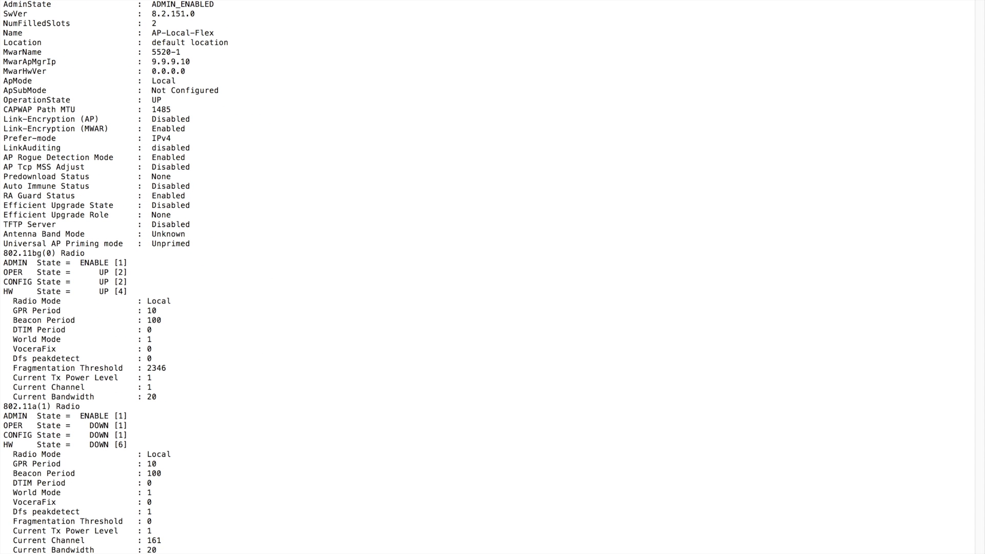
- Highlight the MwarName 5520-1 and MwarApMgrIp 9.9.9.10 lines
left_click_drag(153, 52, 167, 54)
triple_click(167, 55)
double_click(176, 65)
triple_click(176, 66)
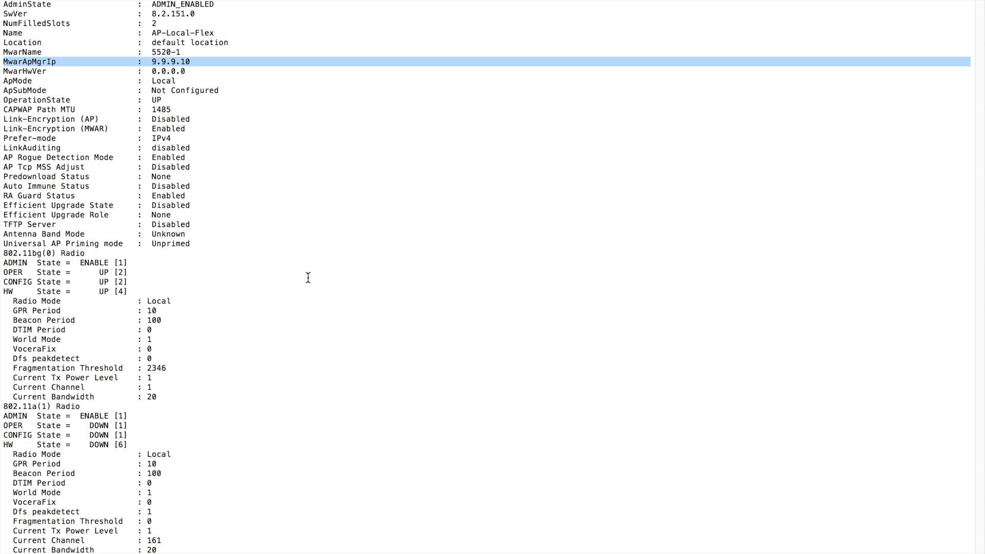
- Run 'show ip int brief' and highlight the BVI1 row at 9.9.9.233
key("Return")
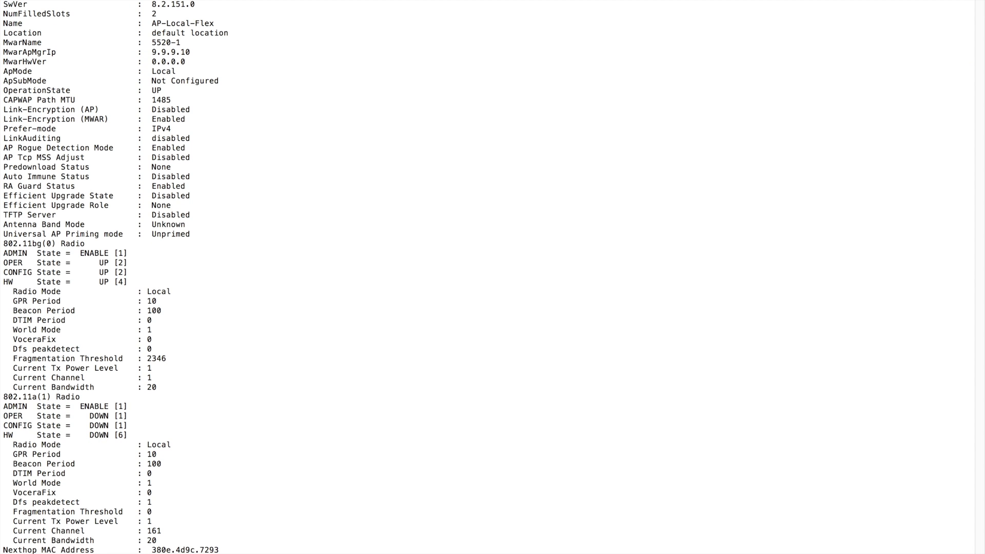
type("show ip int brief")
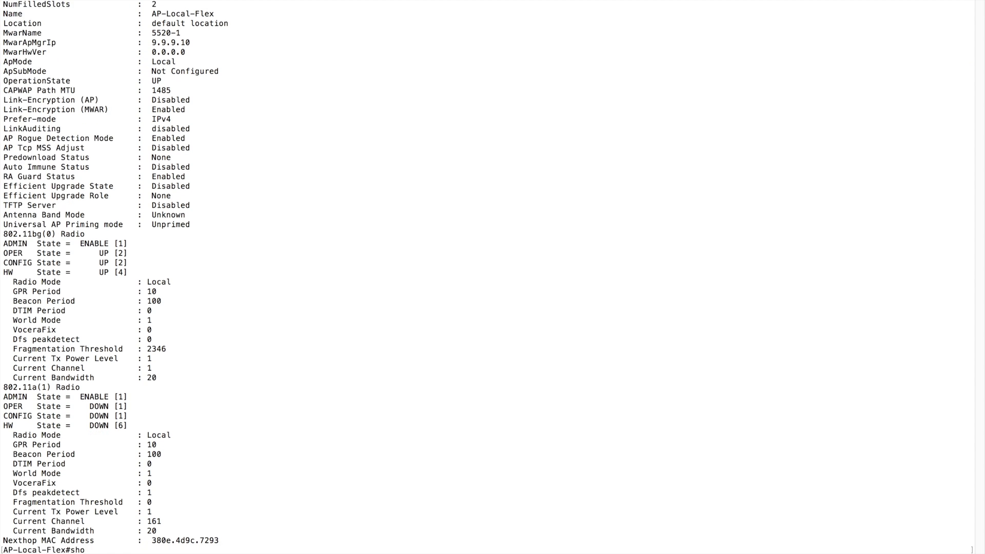
key("Return")
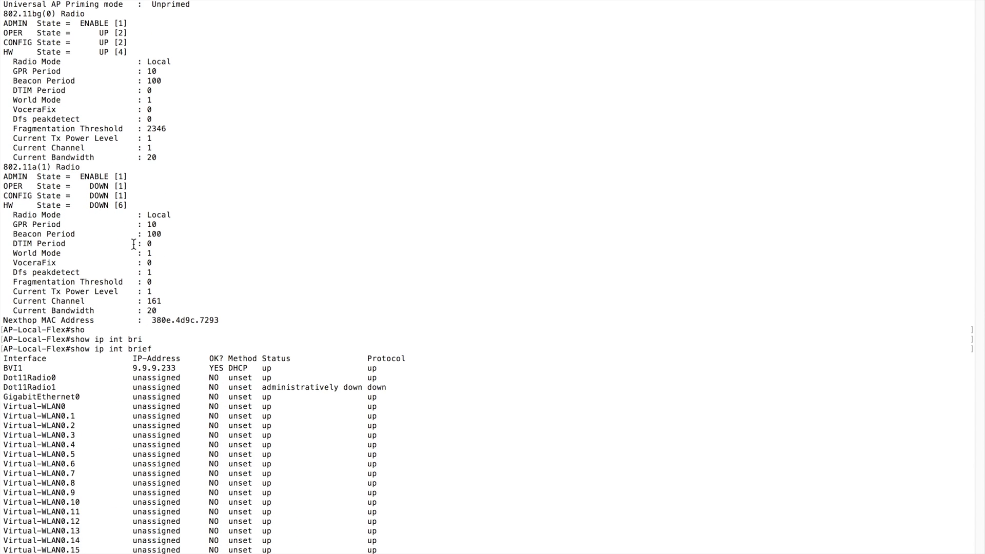
left_click_drag(4, 368, 197, 368)
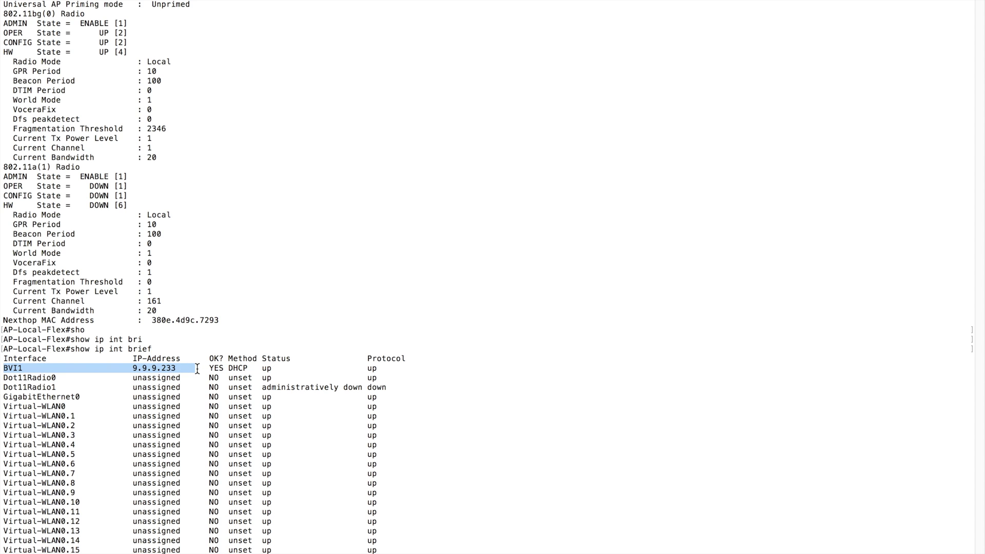
left_click_drag(6, 369, 63, 382)
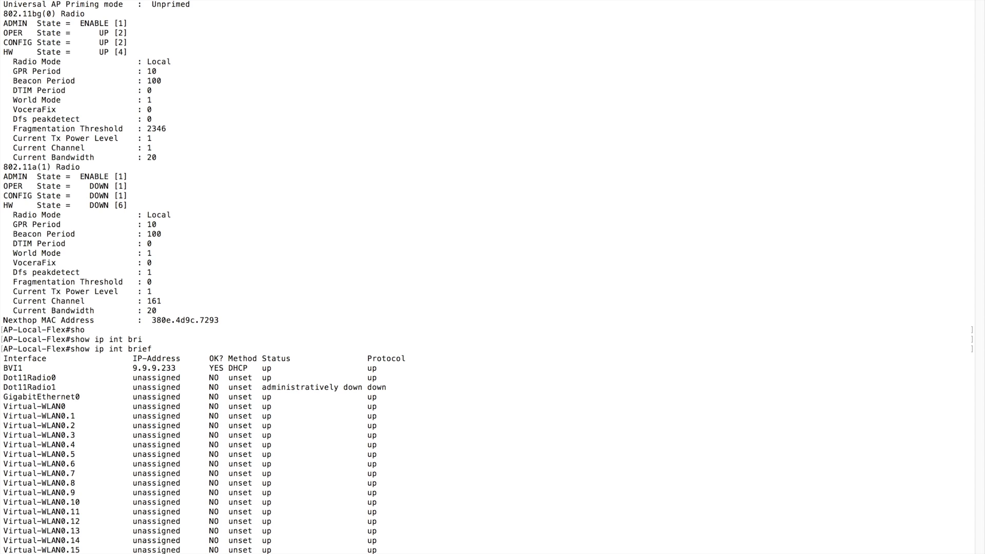
key("Return")
key("Return")
key("Return")
key("Return")
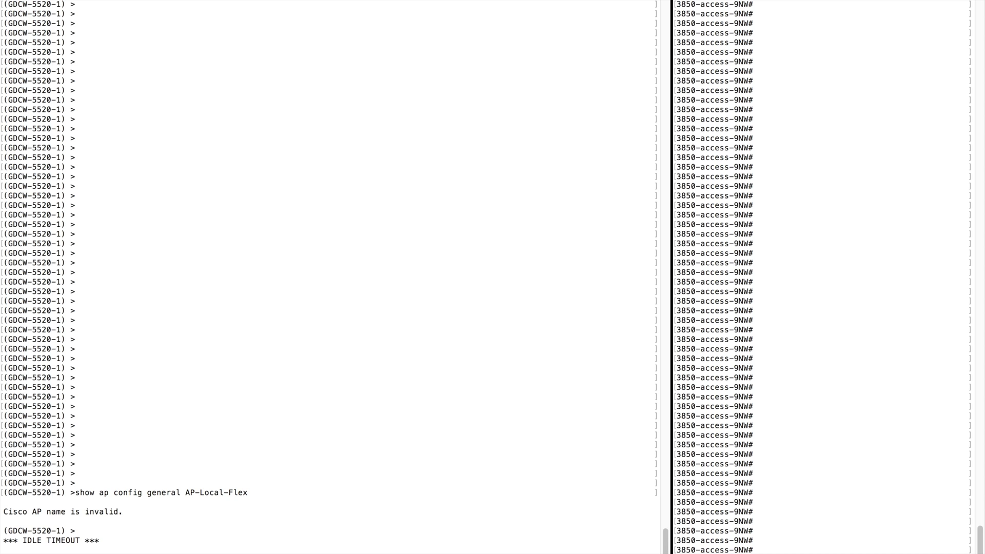
- Log back in to the controller CLI as admin and run 'show ap summary'
key("Return")
type("admin")
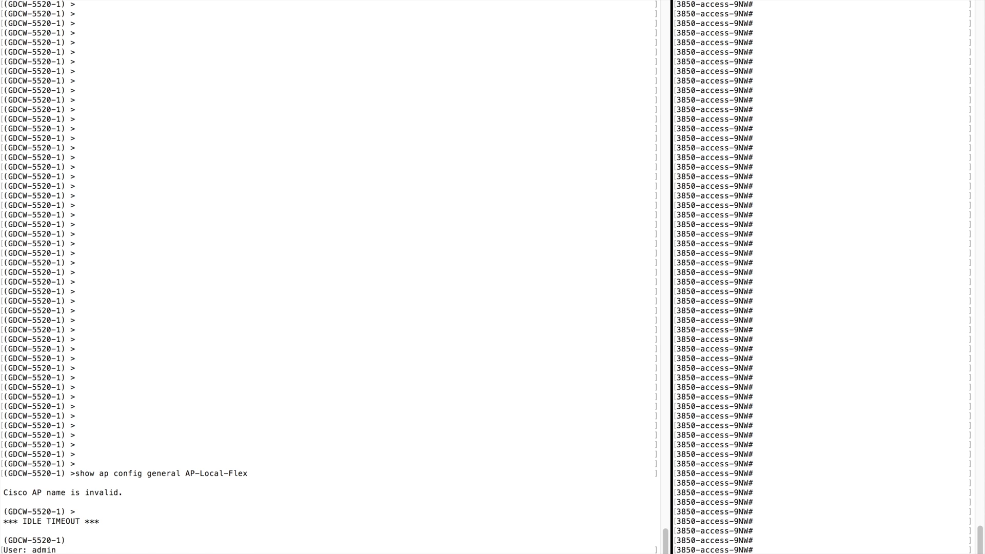
key("Return")
type("********")
key("Return")
type("show ap summary")
key("Return")
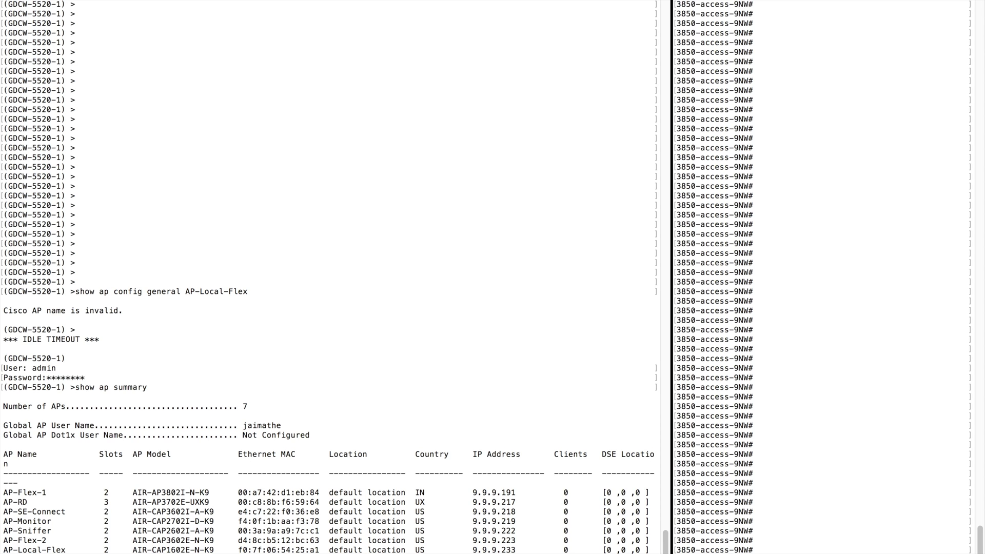
- Highlight AP-Local-Flex in the AP table and open then dismiss the text menu
left_click_drag(65, 550, 4, 550)
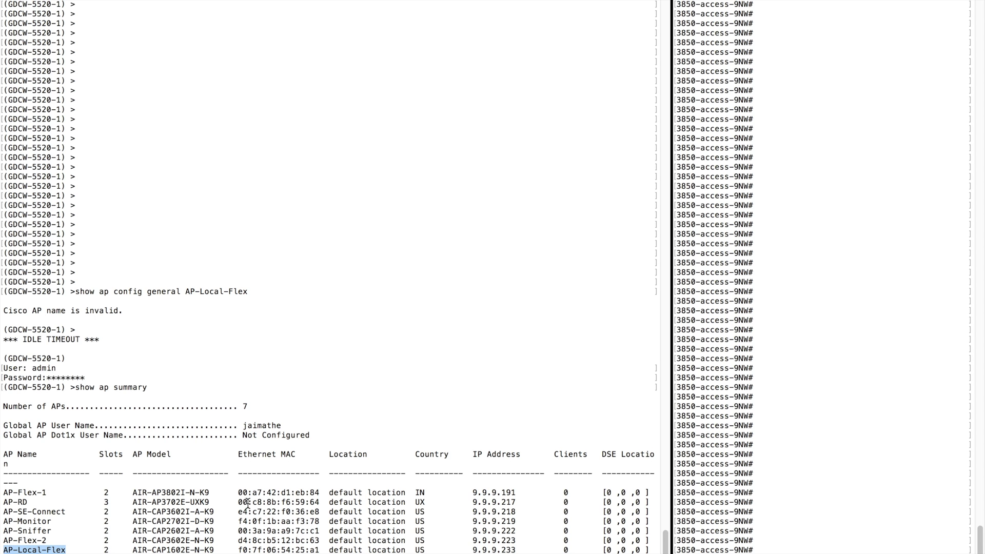
right_click(294, 510)
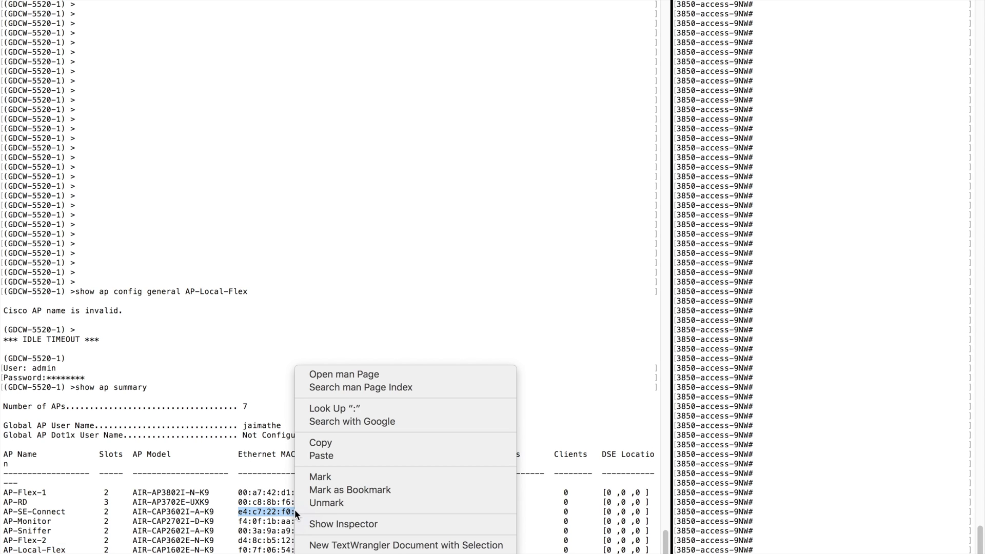
left_click(351, 455)
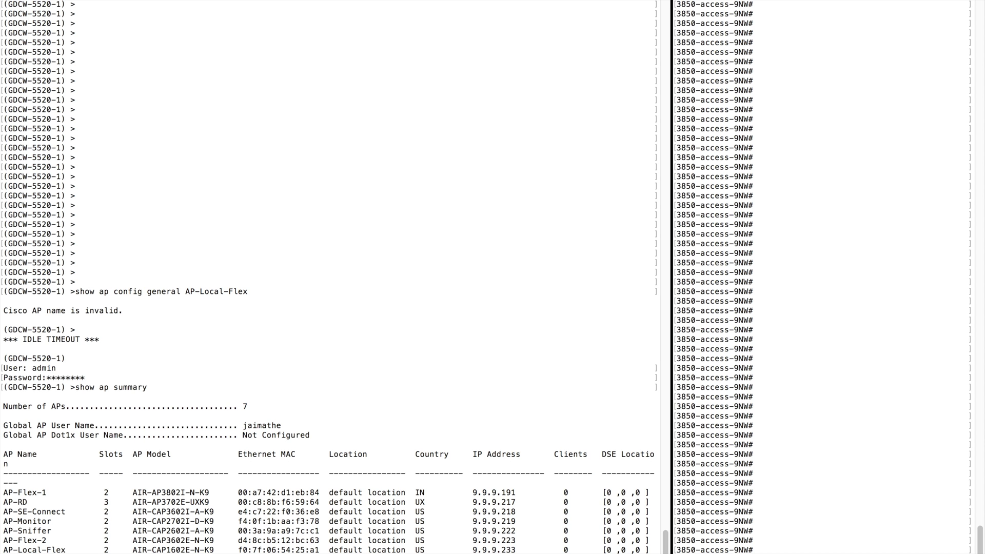
- Scroll to AP-Local-Flex's AP Mode line and highlight its Local value
scroll(329, 277, "down", 10)
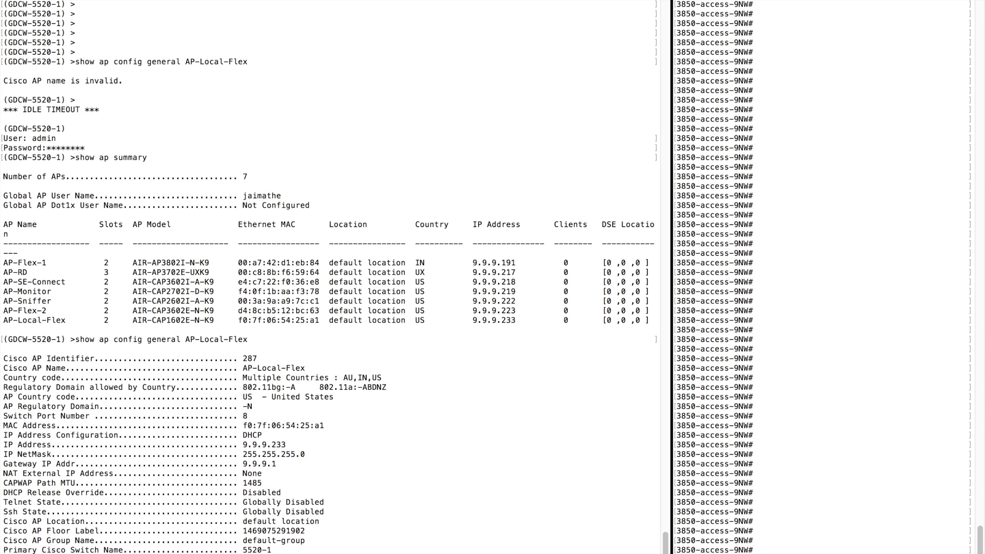
scroll(328, 277, "down", 10)
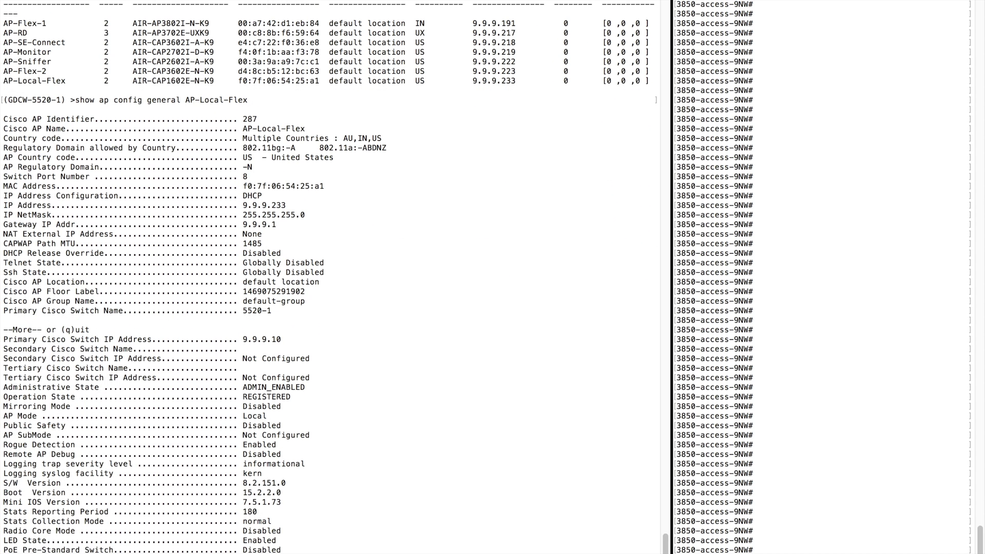
scroll(175, 331, "down", 1)
double_click(265, 407)
left_click_drag(179, 408, 5, 408)
- On the switch terminal, run 'show run int g1/0/36'
left_click(883, 455)
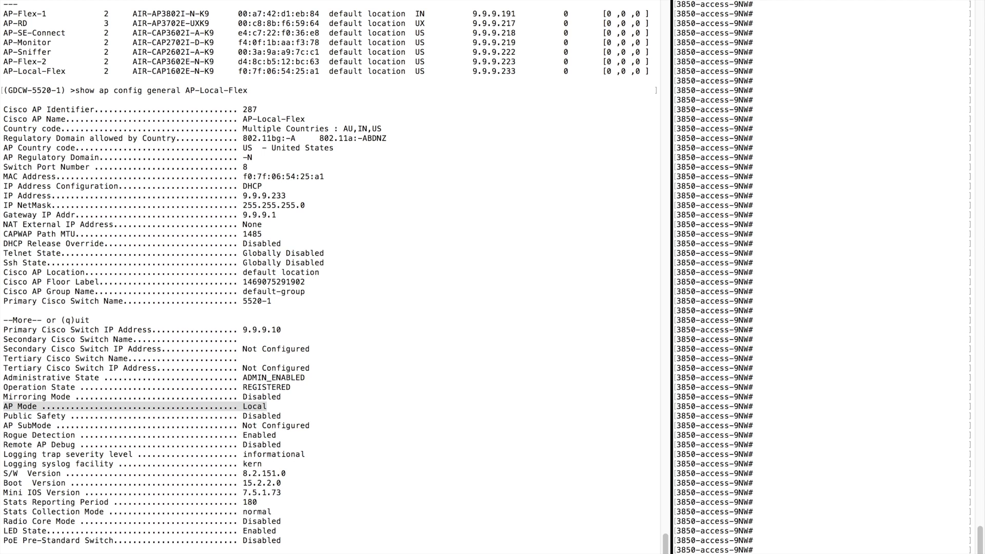
type("sho")
key("Return")
type("show run int g1/0/36")
key("Return")
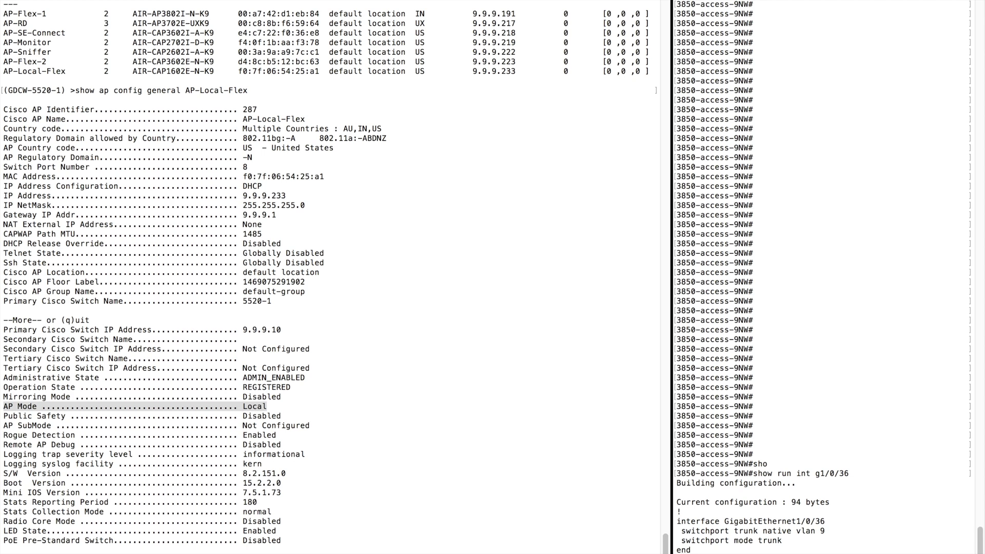
- Highlight the native VLAN 9 and switchport mode trunk lines, then return to the AP console
double_click(813, 532)
triple_click(814, 531)
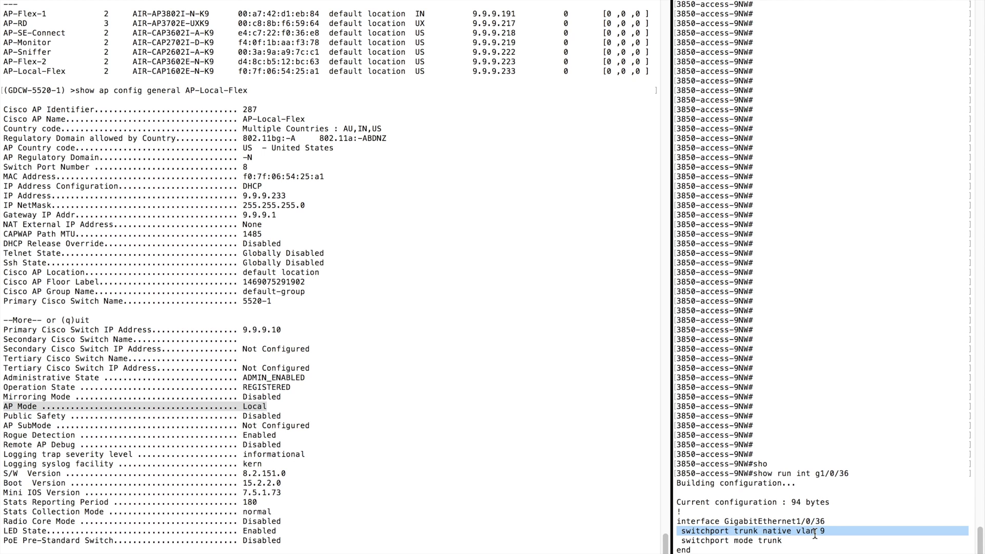
triple_click(763, 540)
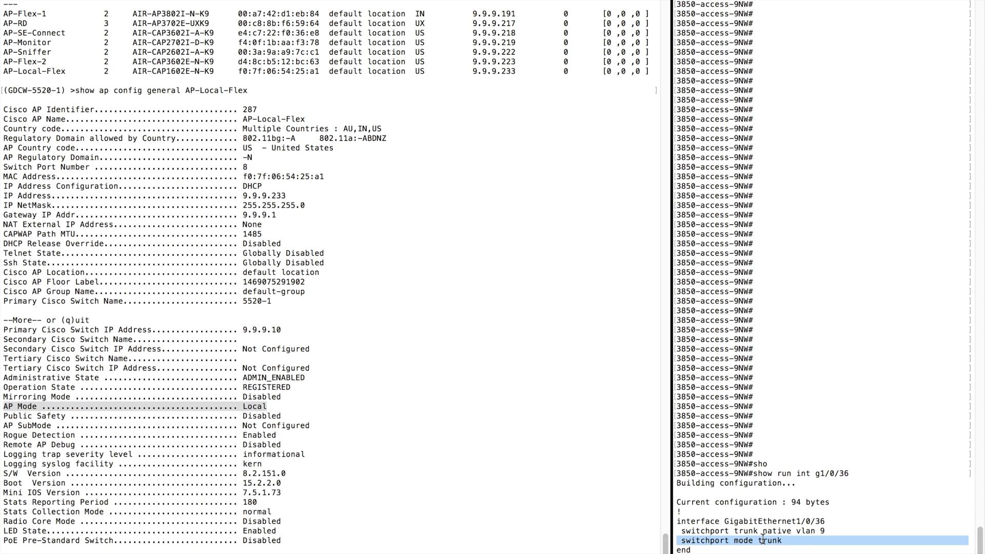
left_click(440, 434)
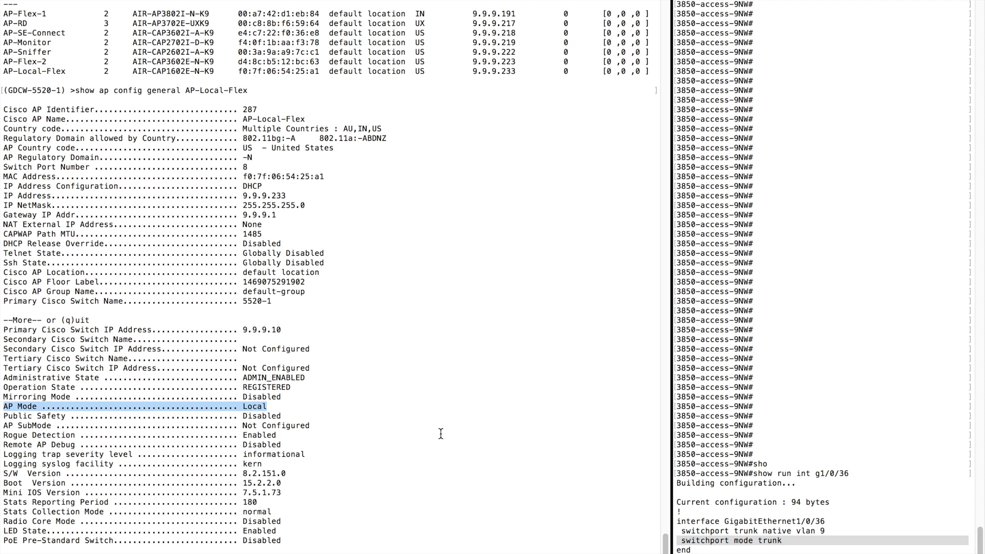
key("ctrl+Left")
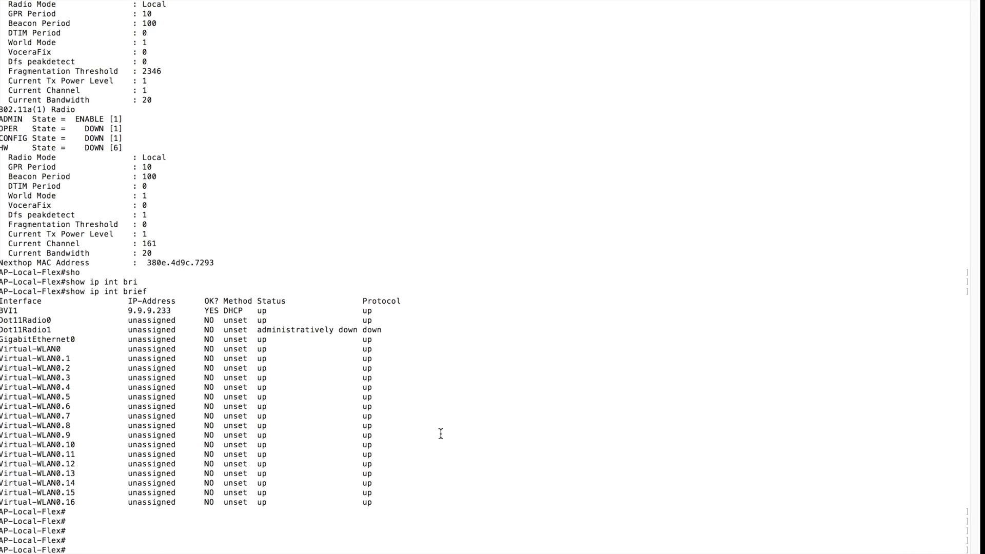
- Choose FlexConnect in AP-Local-Flex's AP Mode dropdown, apply it, and return to the console
key("ctrl+Left")
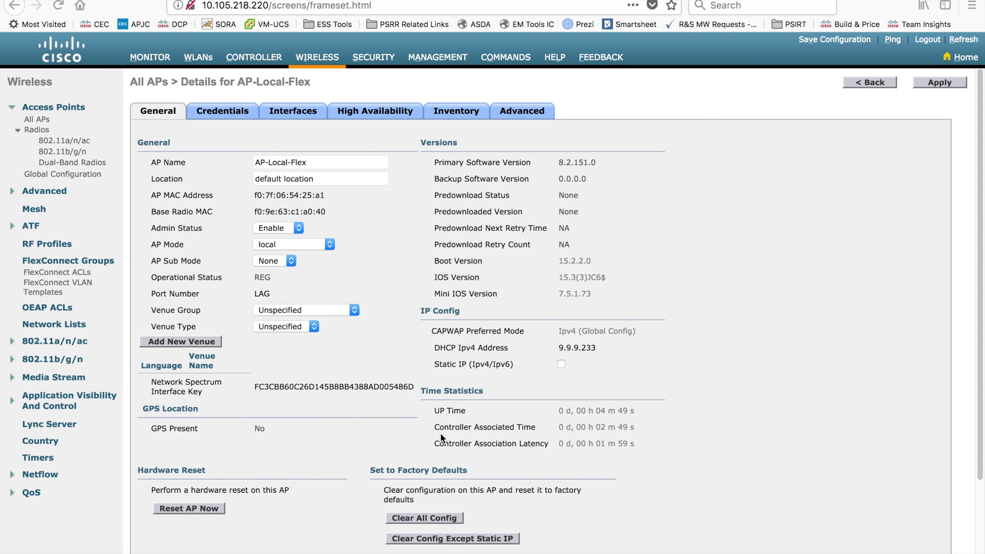
left_click(329, 243)
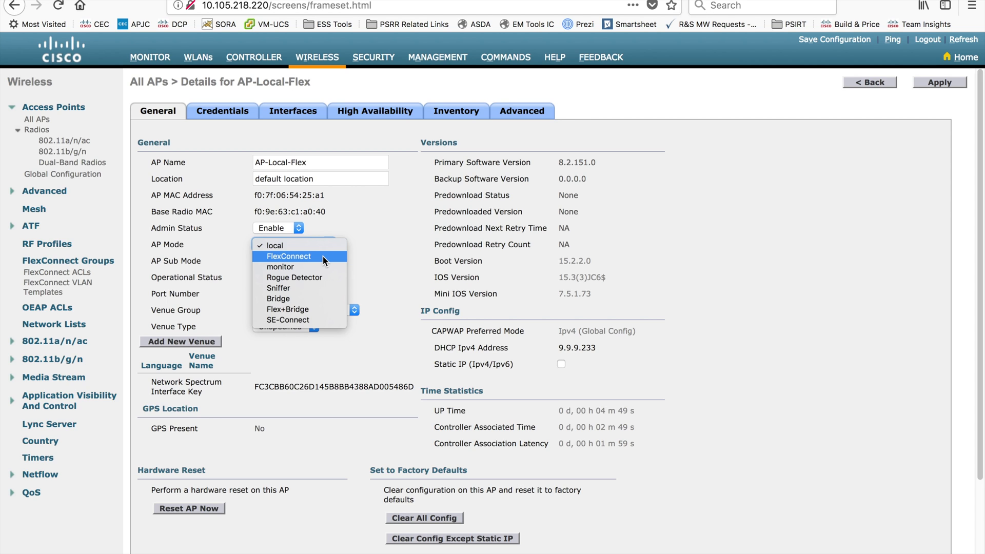
left_click(322, 257)
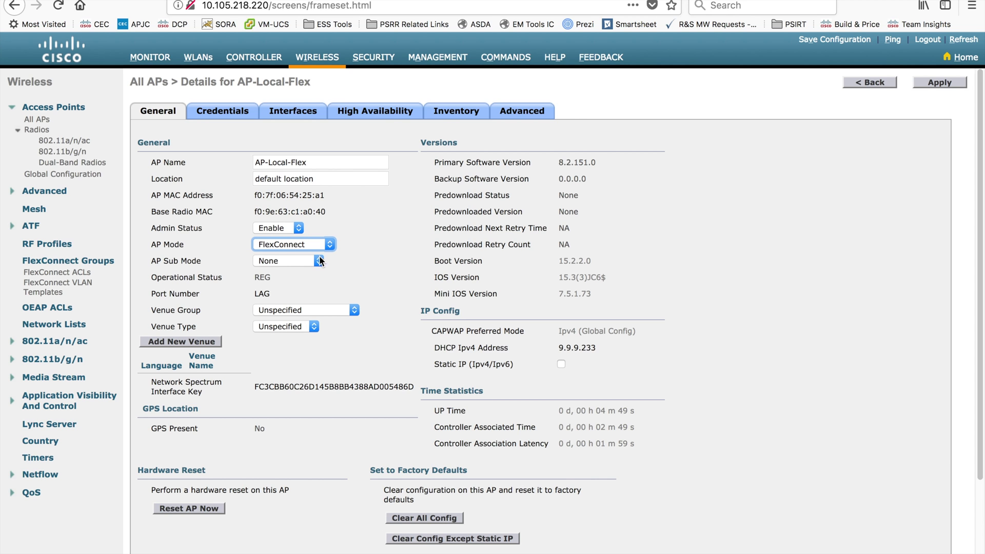
left_click(921, 82)
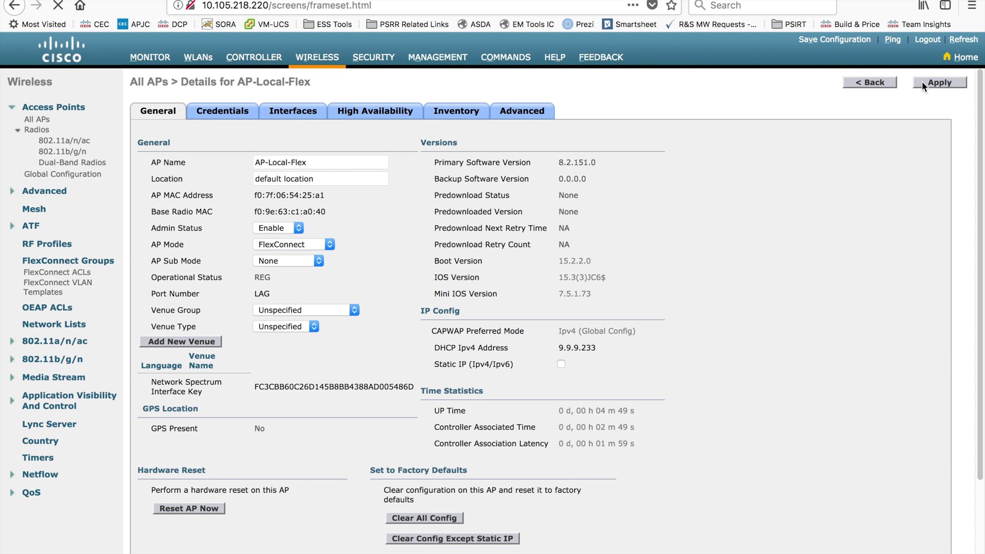
key("super+Tab")
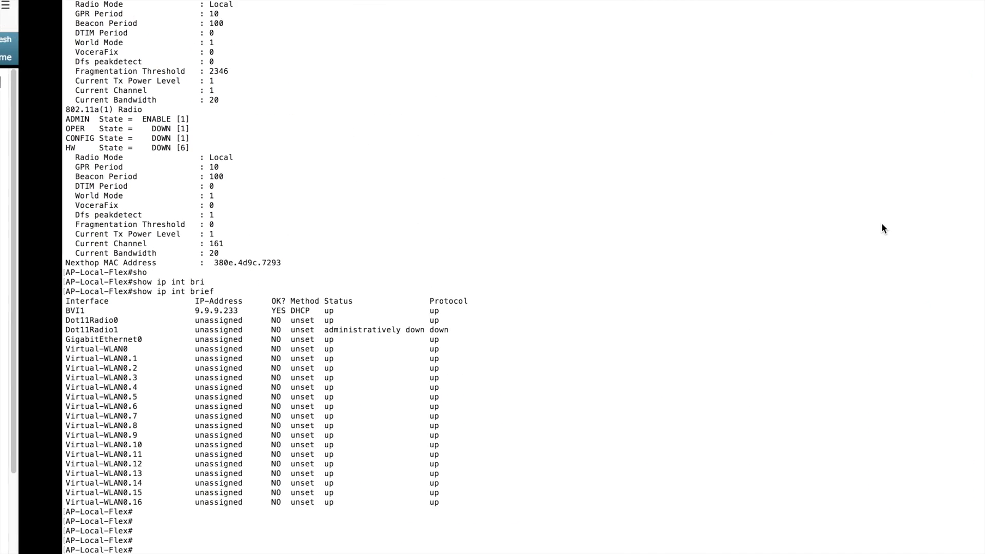
- Highlight the random MAC log notes for BVI bridge groups 3 and 4
key("Return")
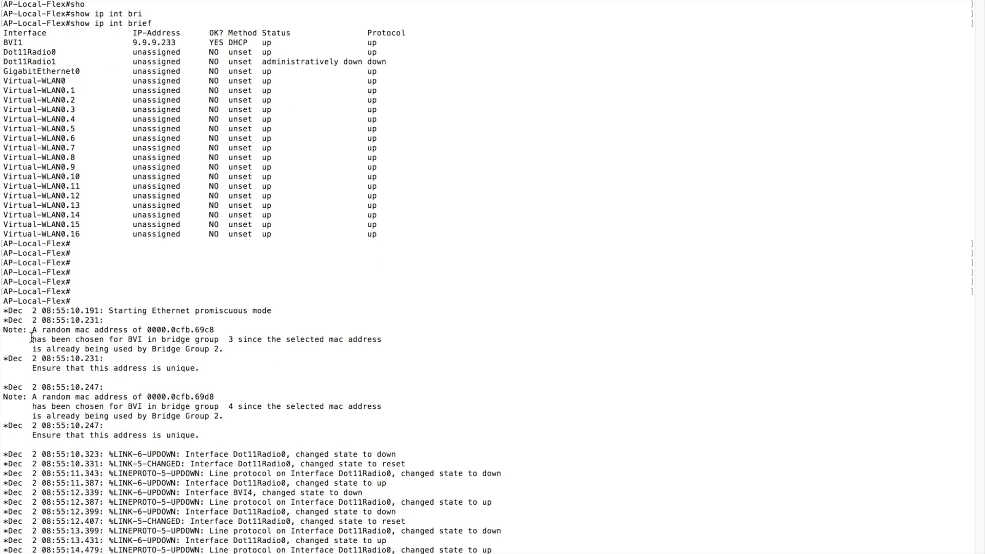
left_click_drag(42, 333, 239, 433)
left_click(220, 398)
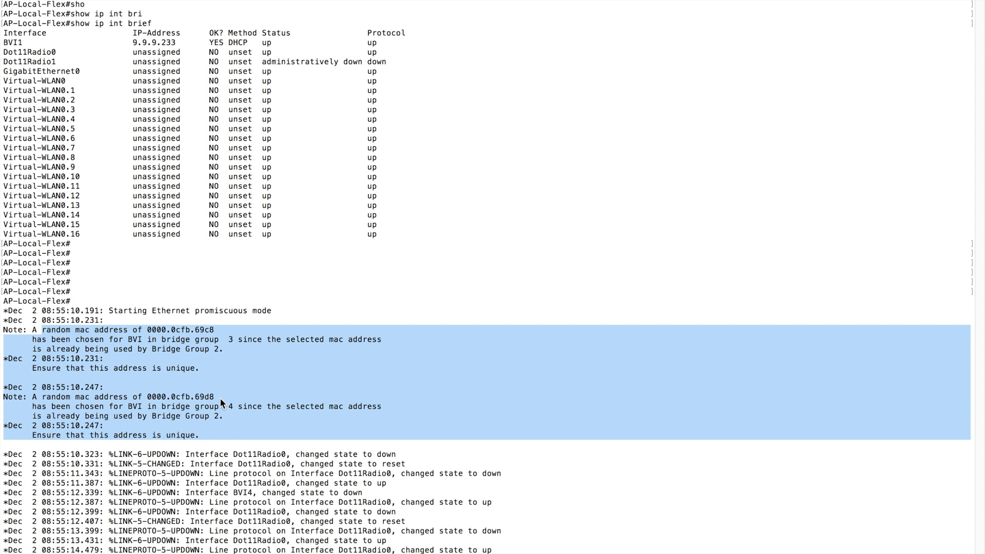
left_click_drag(220, 398, 151, 399)
left_click(277, 412)
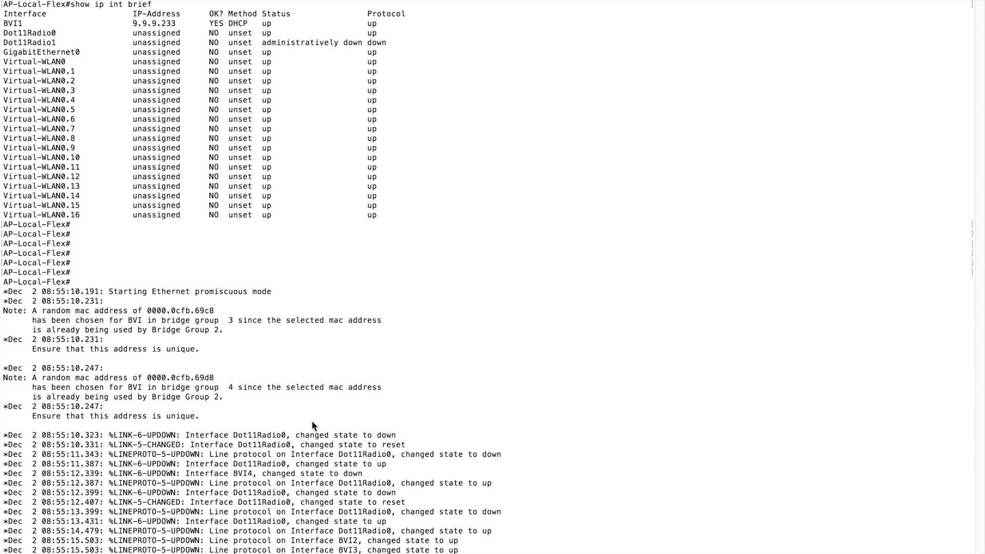
left_click_drag(224, 397, 10, 378)
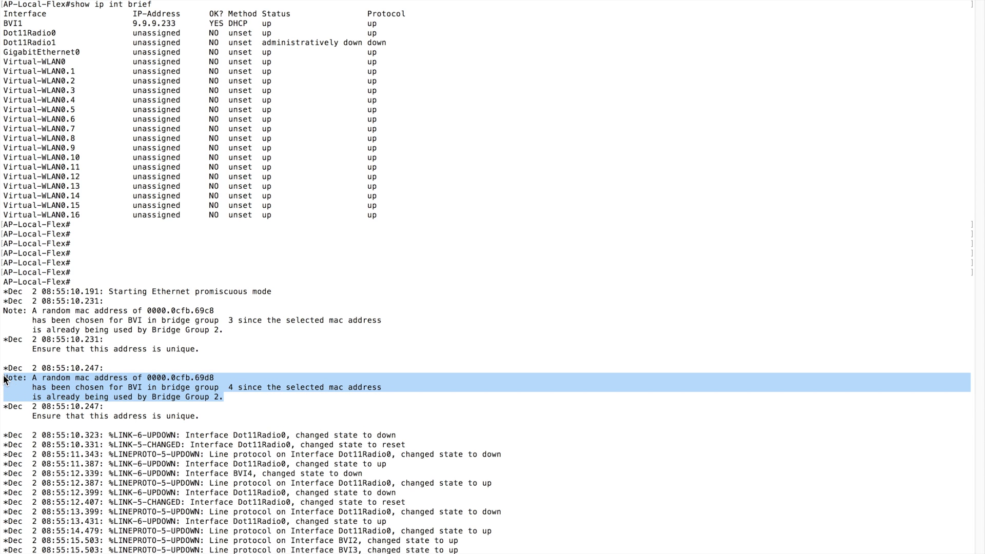
left_click(571, 480)
- Run 'show ip int brief' on the AP again
key("Return")
key("Return")
key("Return")
key("Return")
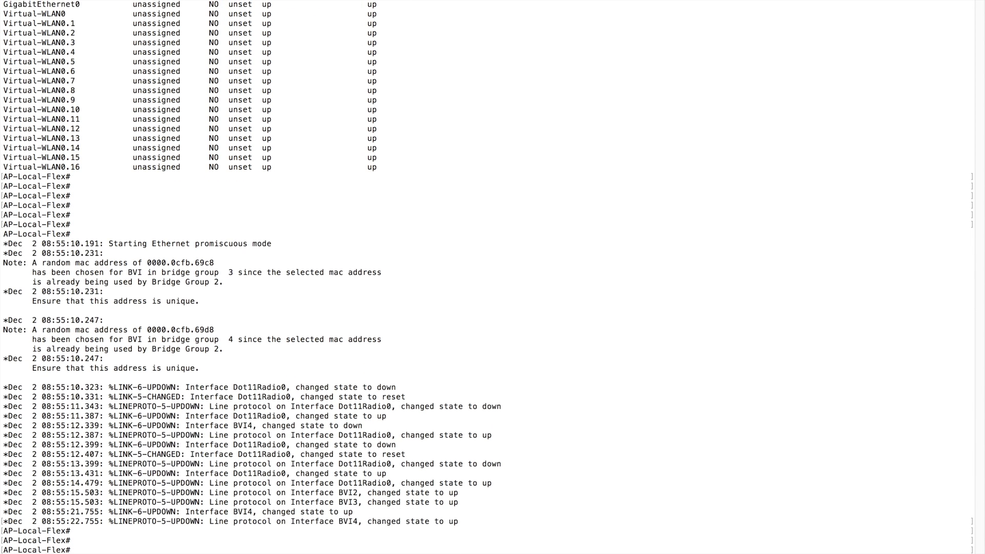
key("Return")
key("Return")
type("show ip int brief")
key("Return")
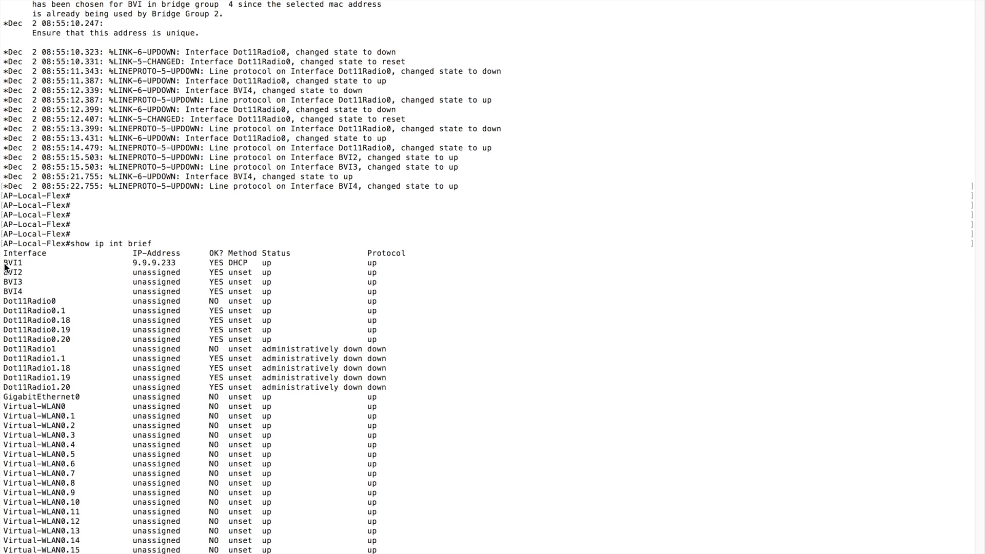
- Highlight the new BVI rows and the Dot11Radio0 .1, .18, .19, .20 subinterface rows
left_click_drag(4, 260, 434, 297)
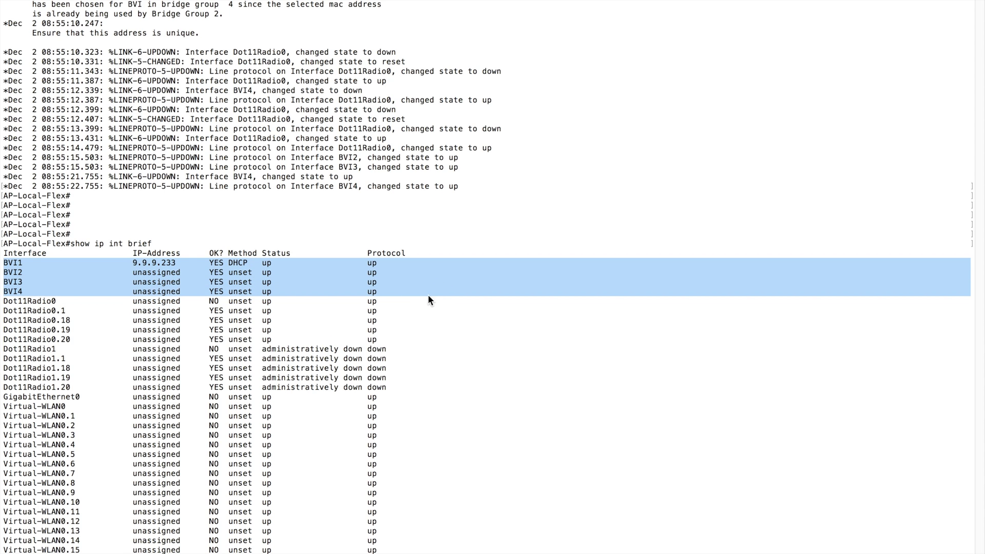
left_click_drag(3, 322, 399, 343)
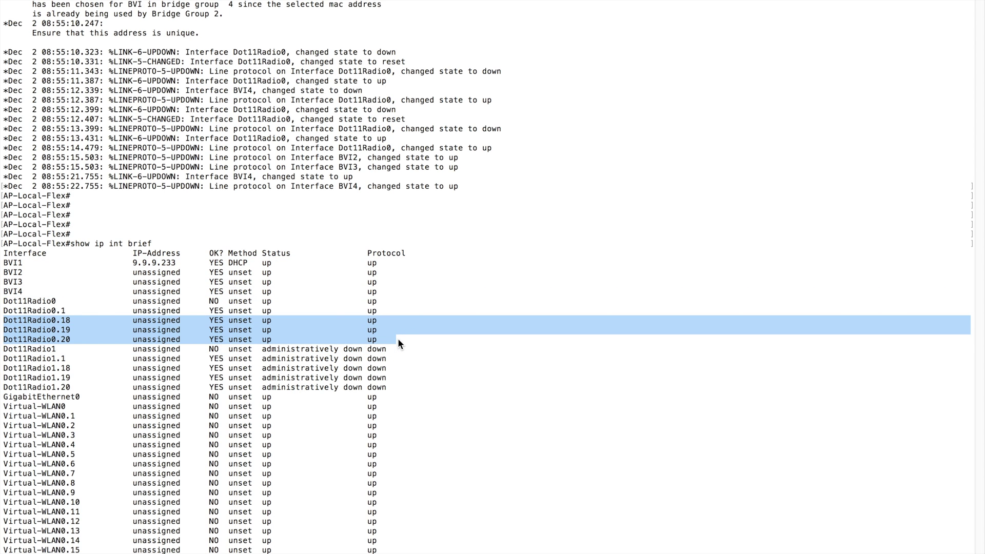
left_click(504, 453)
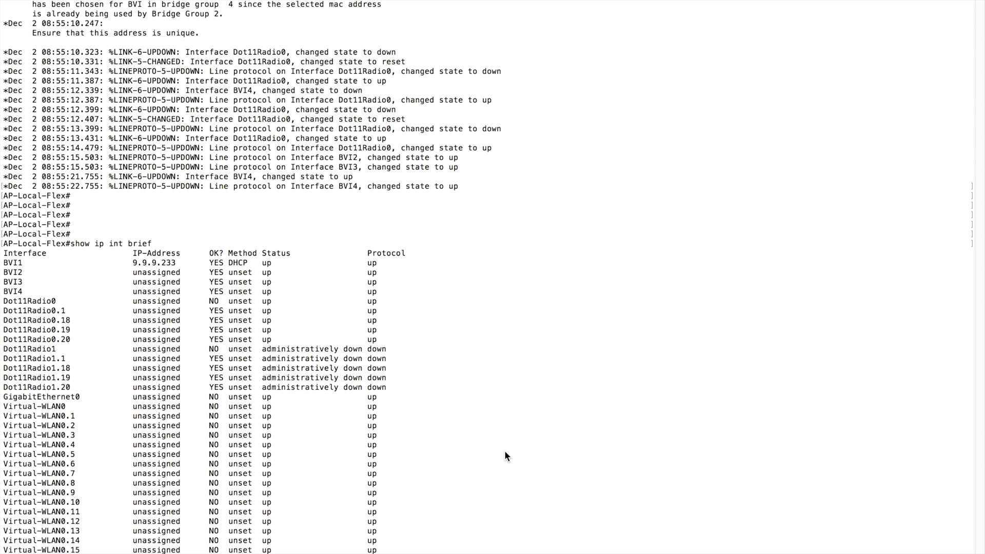
- Leave the AP console and return to the controller's AP details page
key("ctrl+Left")
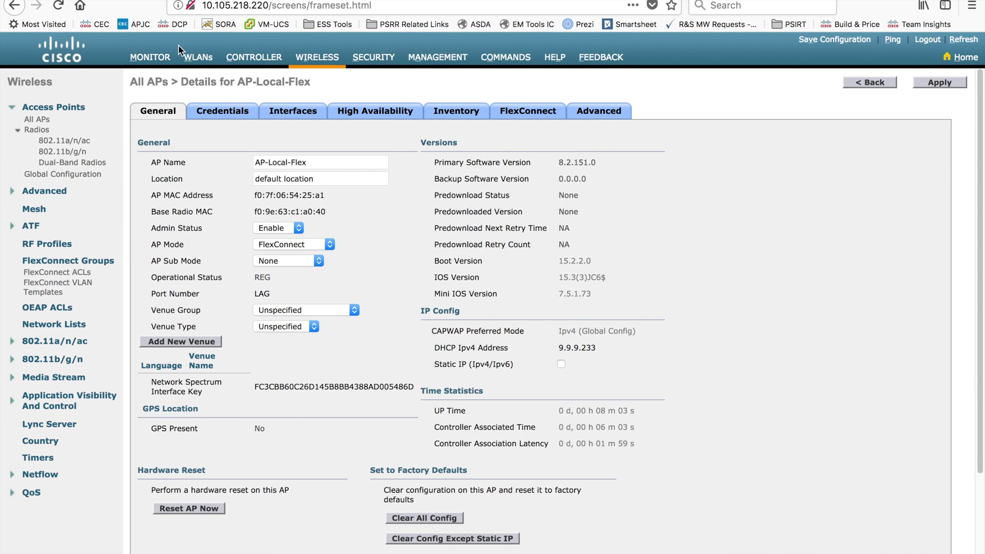
- In WLAN 1 Cisco-Local-Switching's Advanced settings, leave FlexConnect Local Switching ticked, then go back
left_click(198, 57)
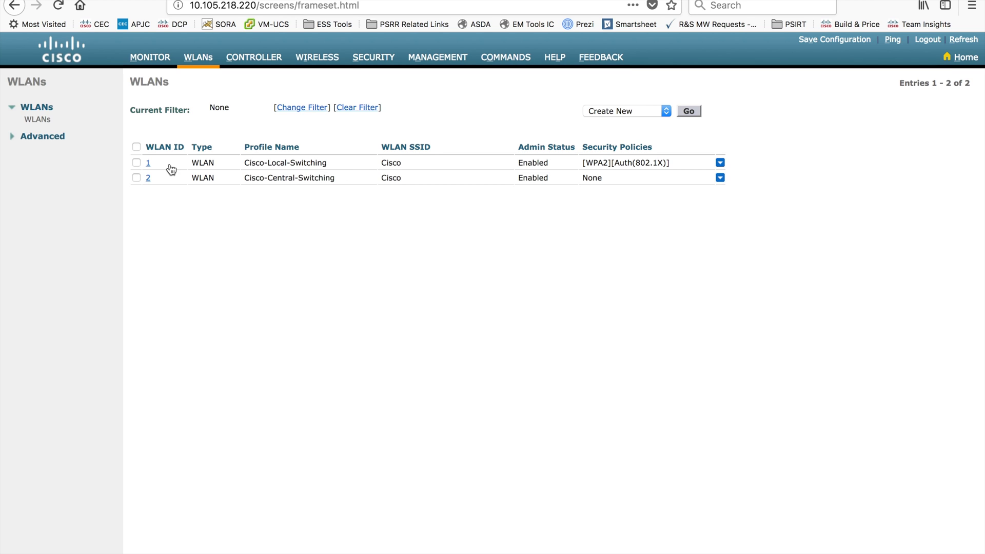
left_click(149, 163)
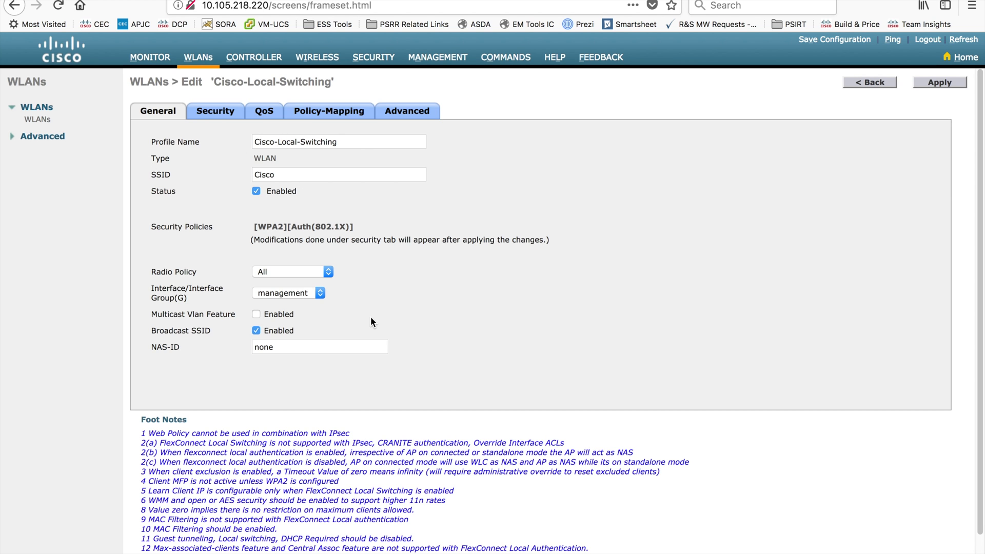
left_click(423, 114)
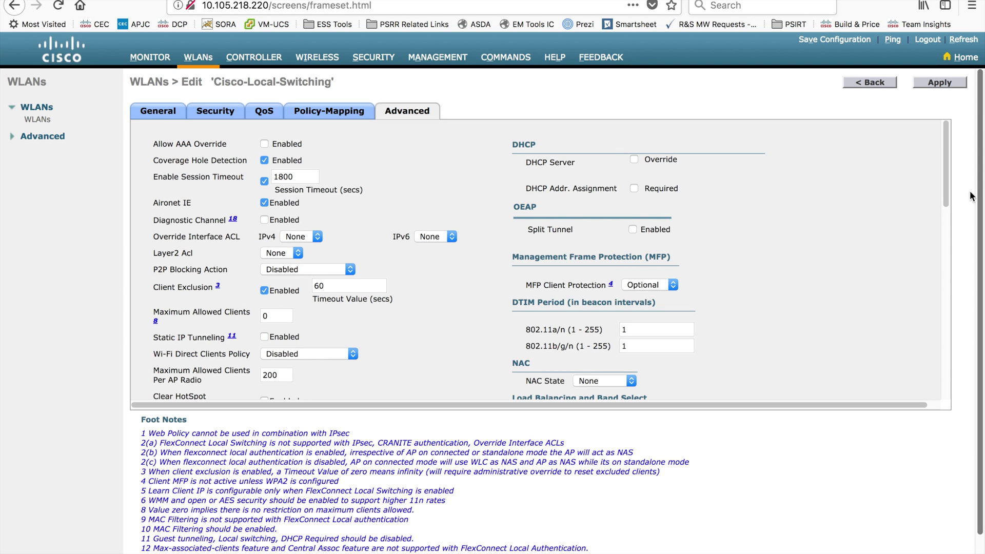
left_click_drag(948, 182, 950, 334)
left_click(272, 165)
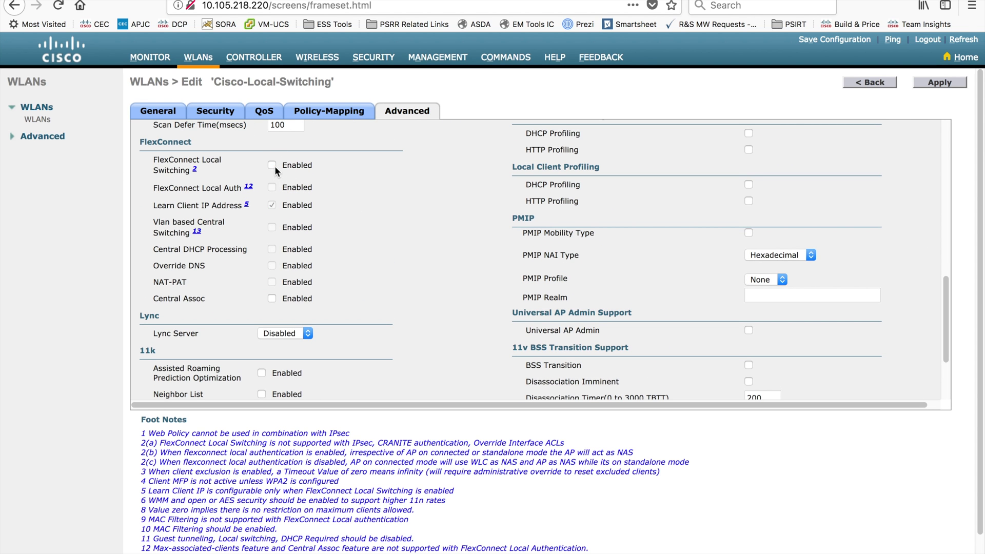
left_click(271, 165)
left_click(869, 82)
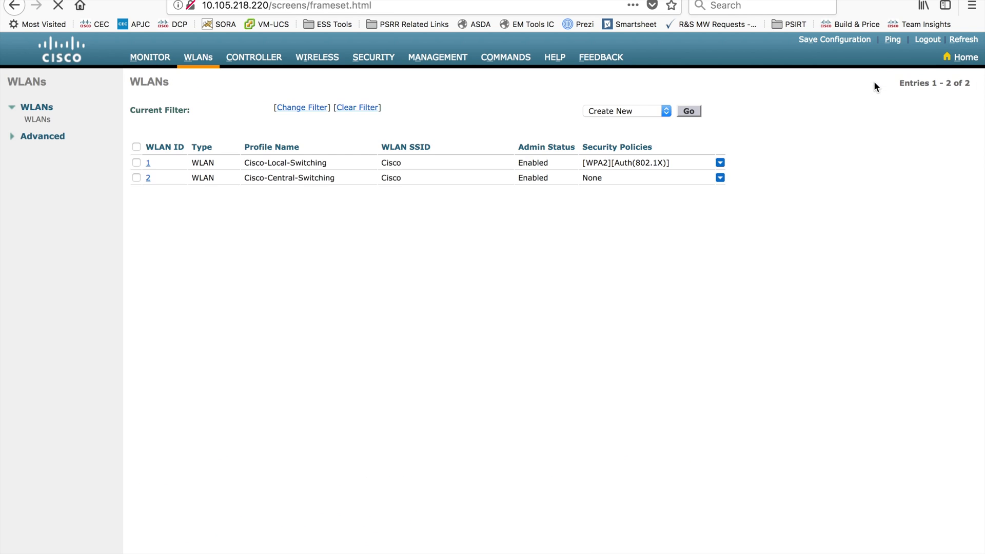
- Review WLAN 2 Cisco-Central-Switching's Advanced FlexConnect section, then return to the WLANs list
left_click(149, 177)
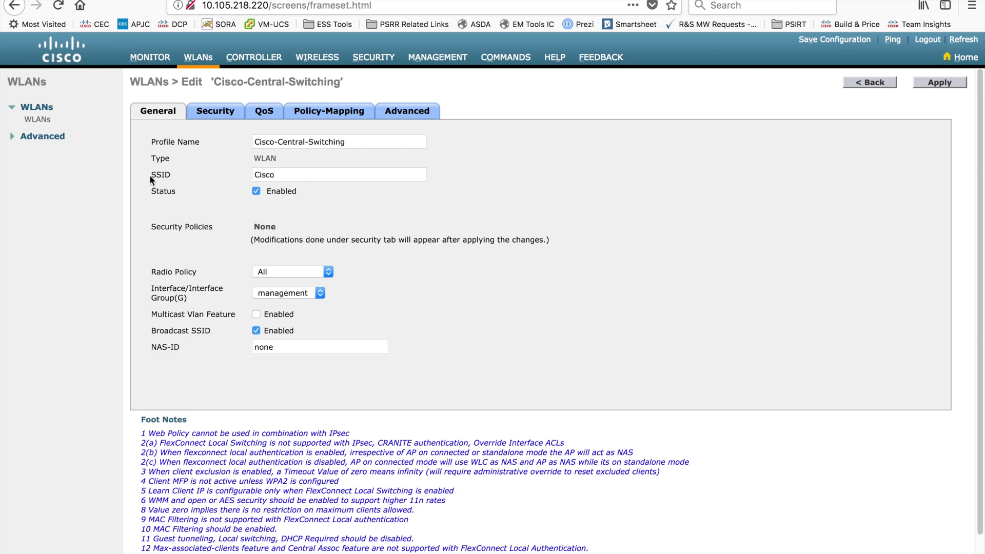
left_click(408, 112)
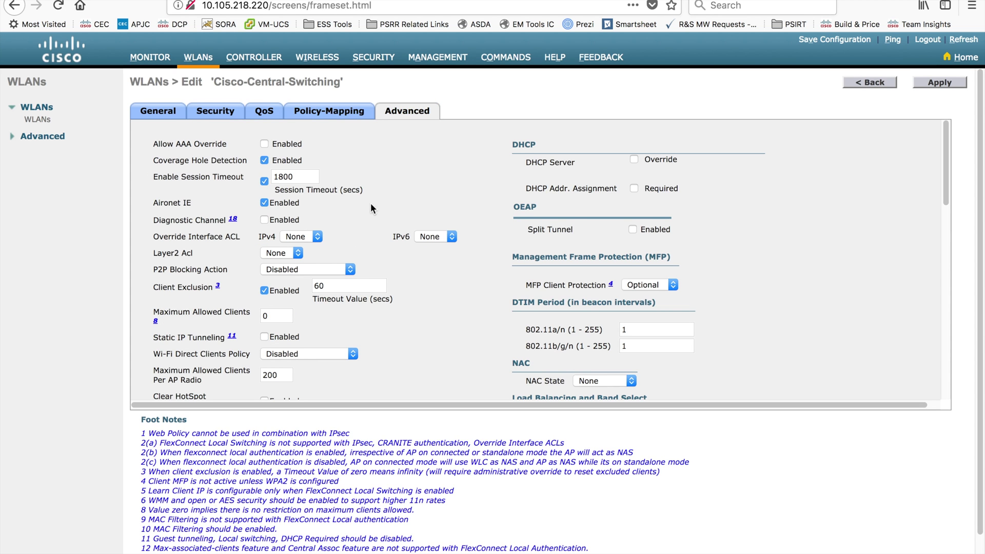
scroll(924, 220, "down", 10)
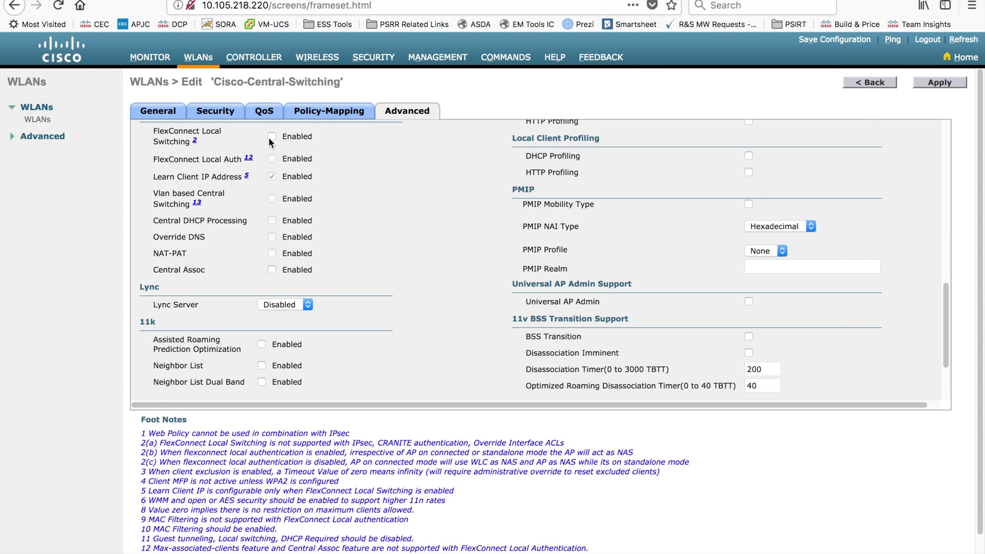
left_click(870, 83)
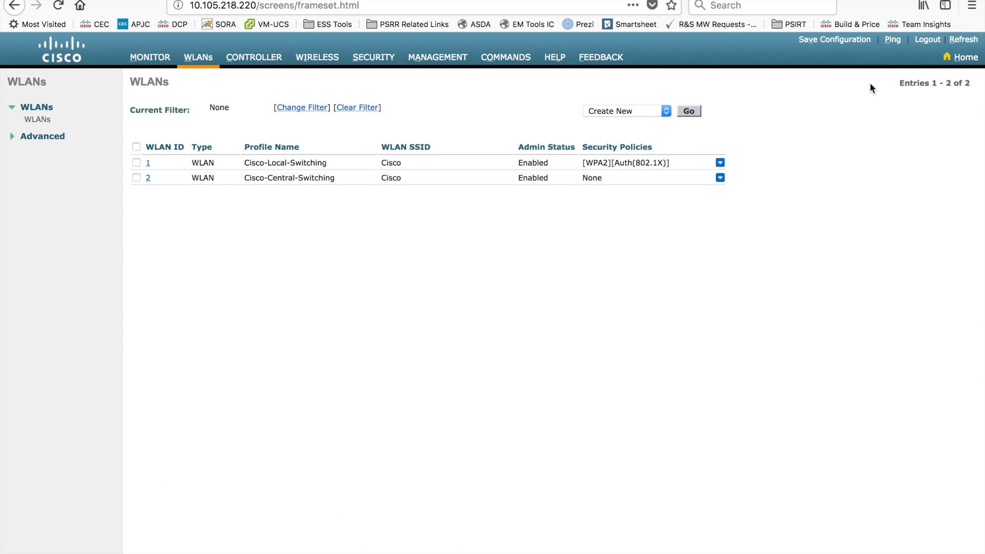
double_click(407, 161)
left_click(149, 162)
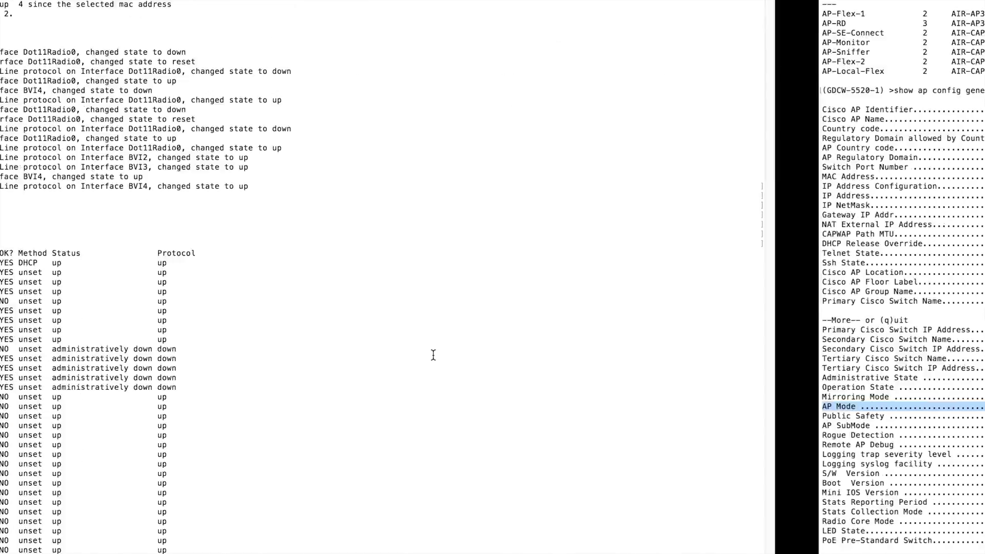
- Add a few blank prompts on the AP console and return to the WLANs list
key("Return")
key("Return")
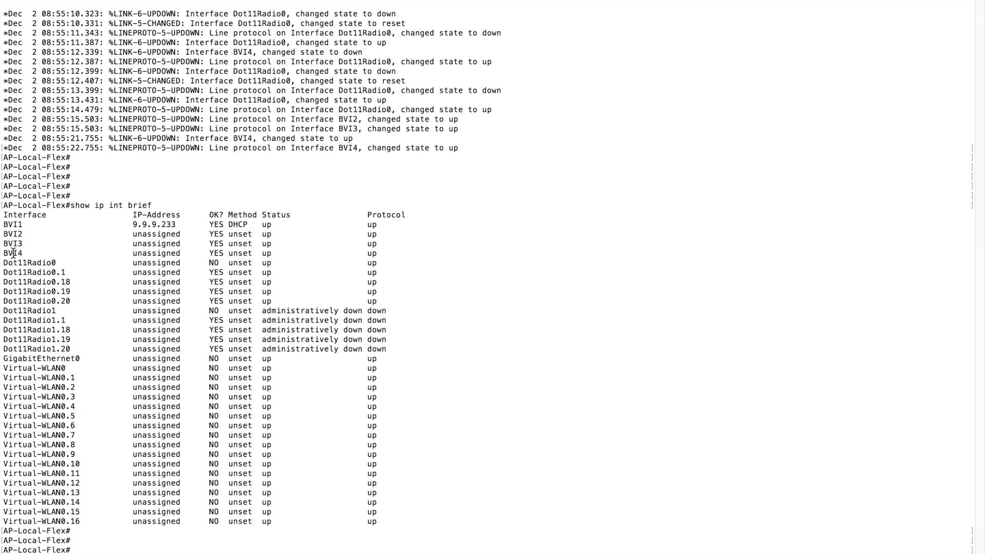
key("Return")
key("Return")
key("Return")
key("Return")
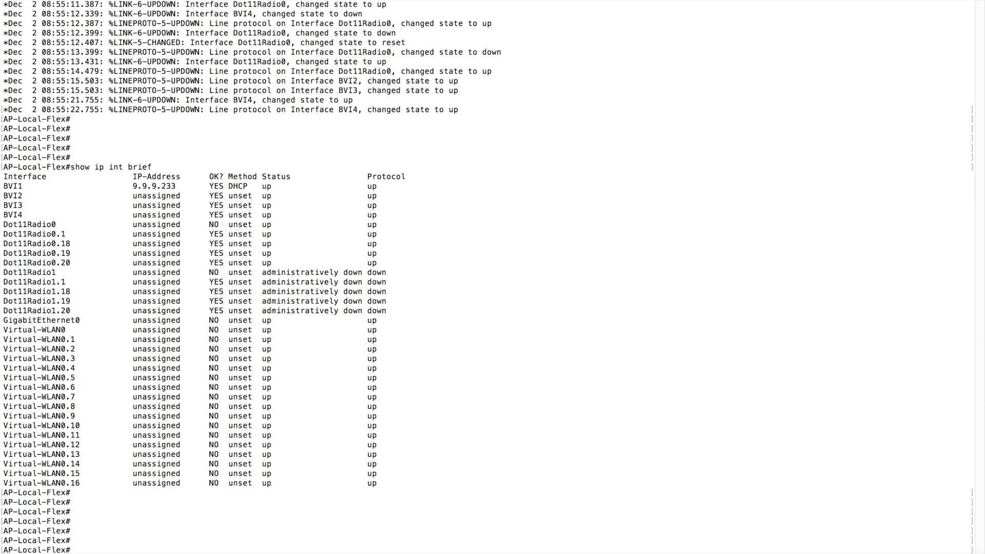
key("ctrl+Left")
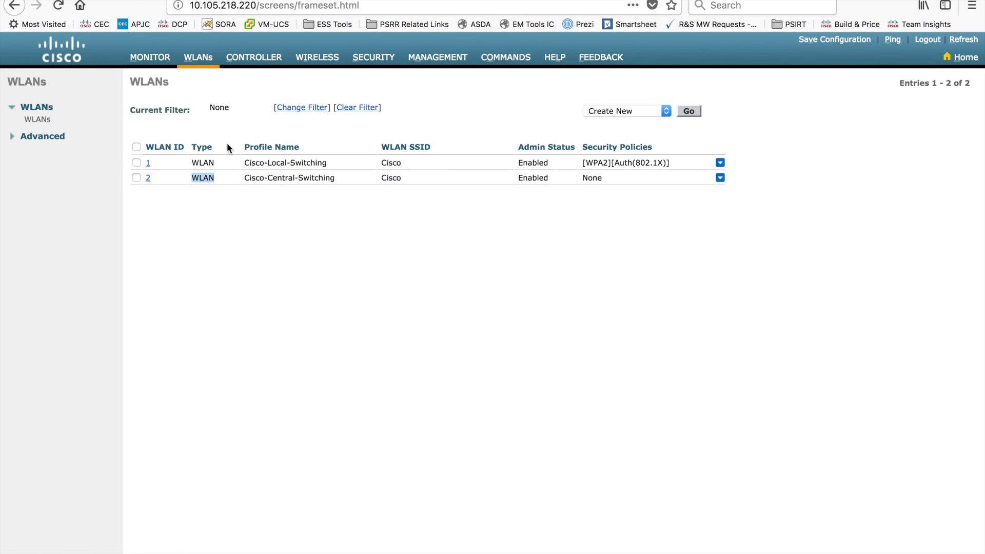
- On AP-Local-Flex's FlexConnect tab, enable VLAN Support with Native VLAN ID 9 and apply
left_click(315, 60)
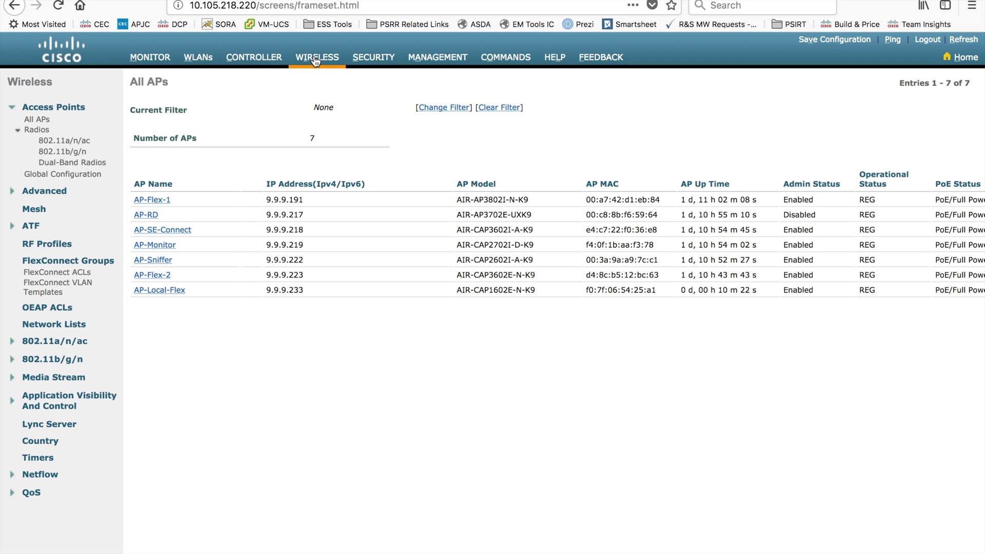
left_click(167, 291)
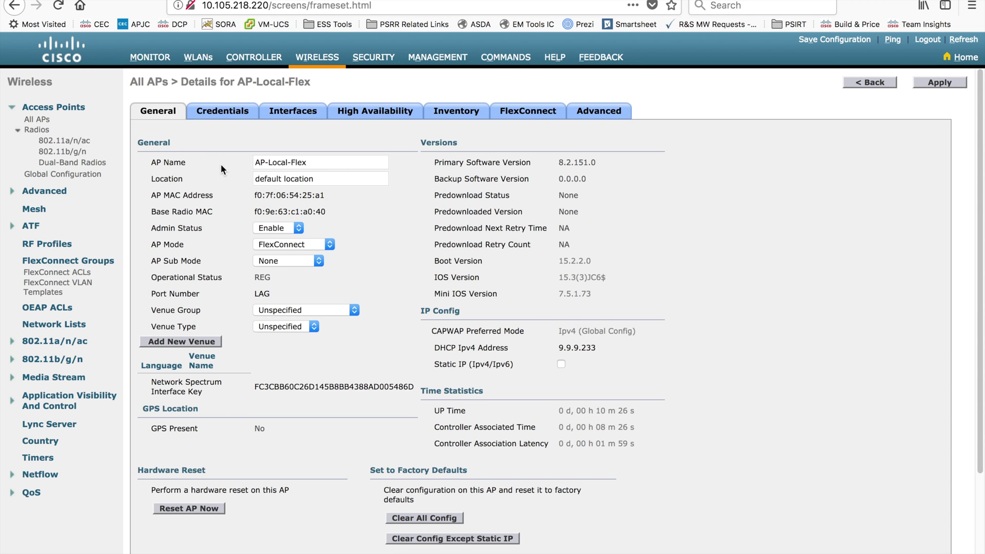
left_click(520, 114)
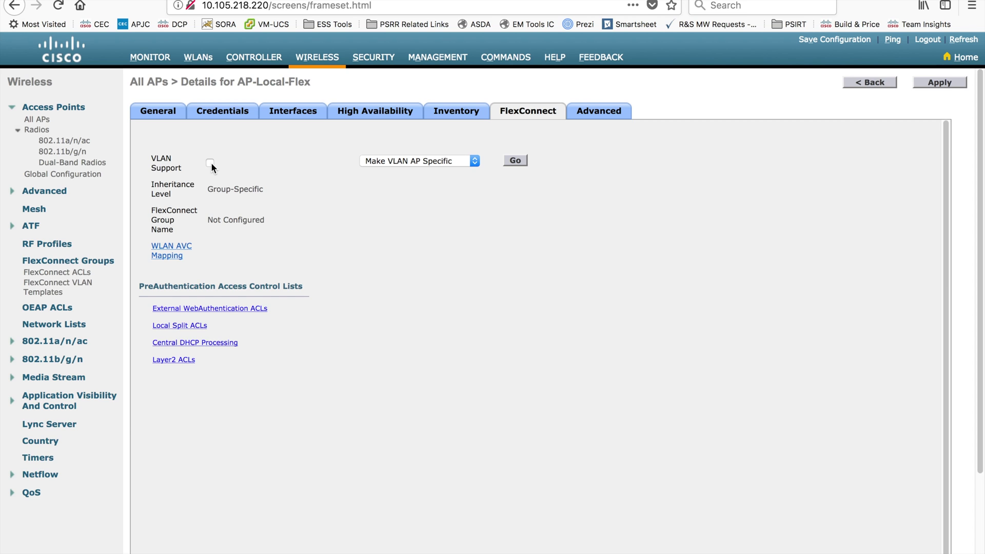
left_click(210, 163)
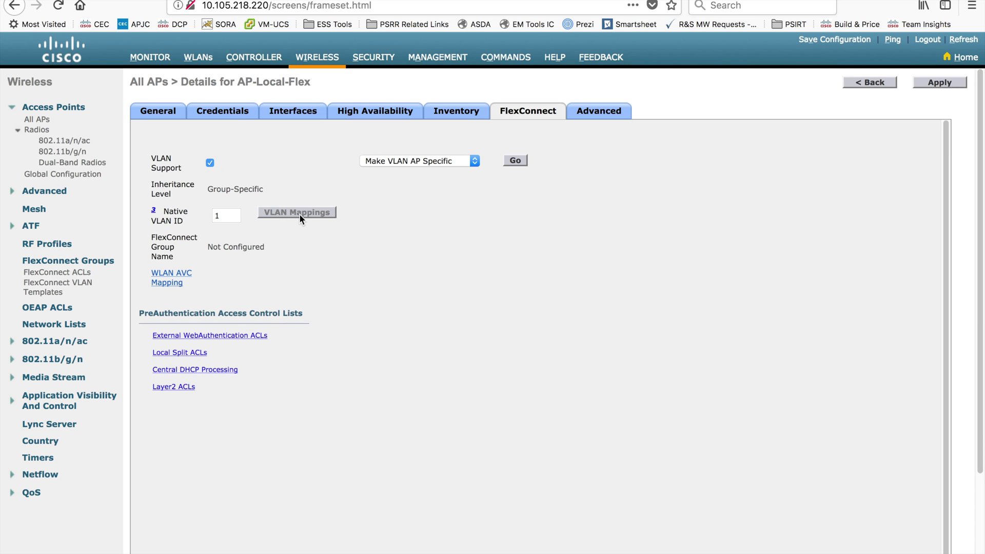
double_click(219, 217)
type("9")
left_click(371, 251)
left_click(947, 86)
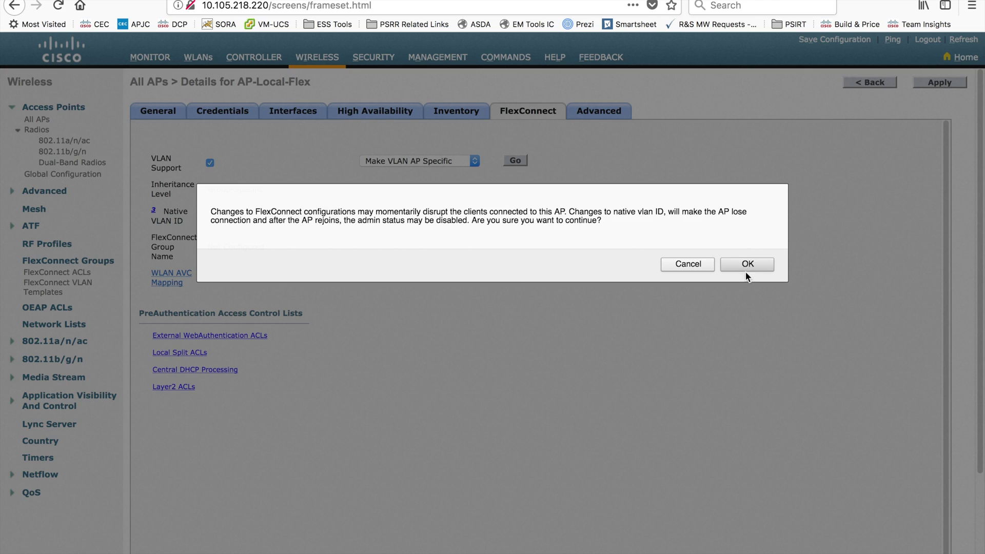
left_click(747, 266)
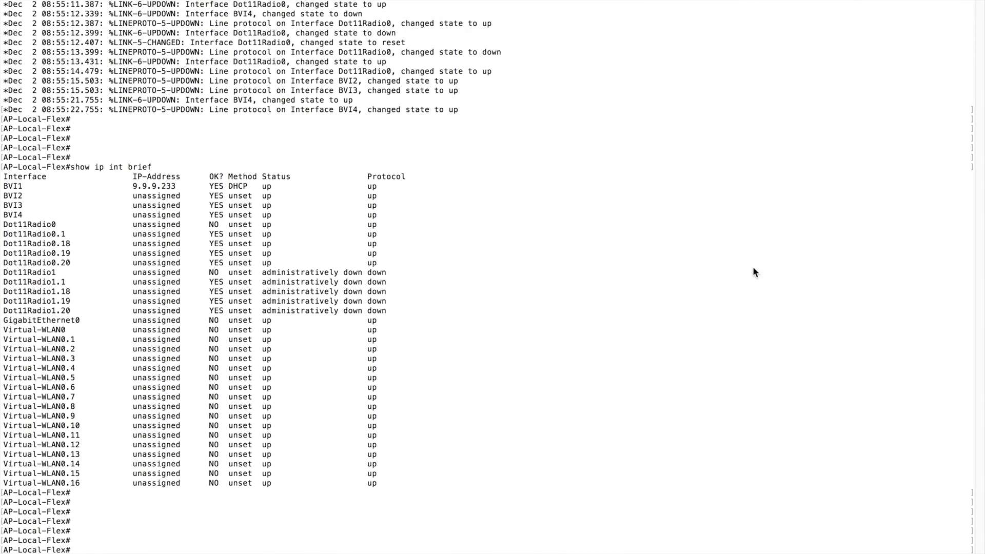
- Rerun 'show ip int brief' on the AP and find the new GigabitEthernet0.9 subinterface up
key("Return")
key("Return")
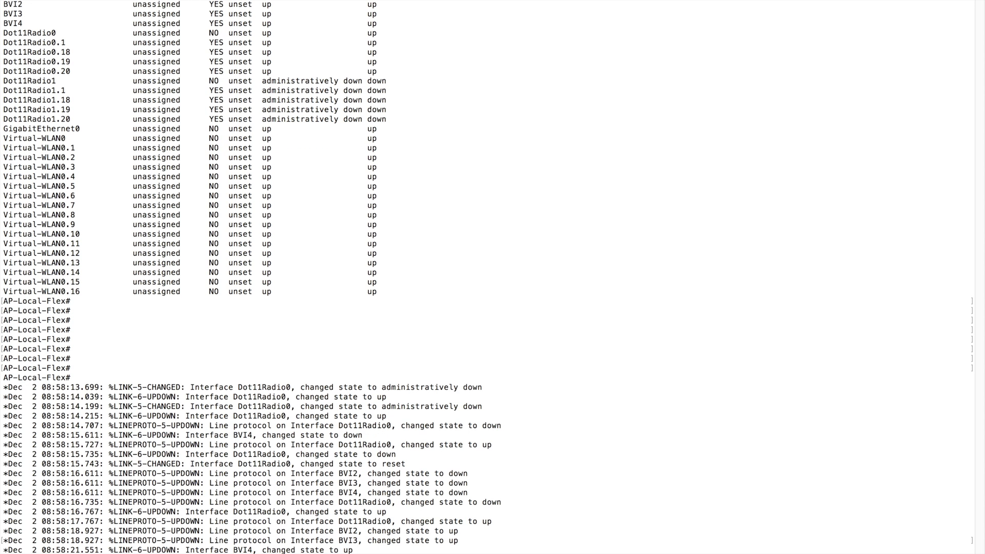
key("Return")
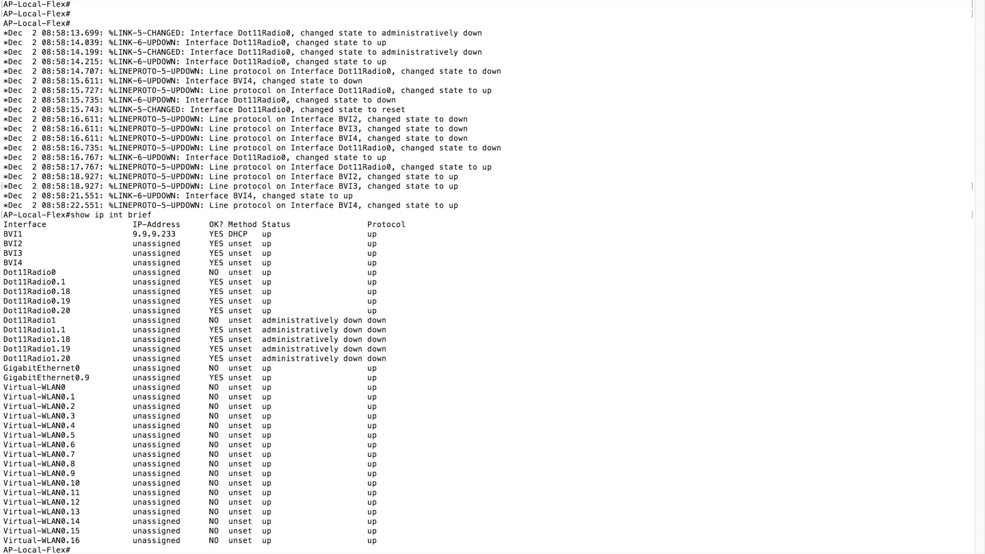
key("Up")
key("Return")
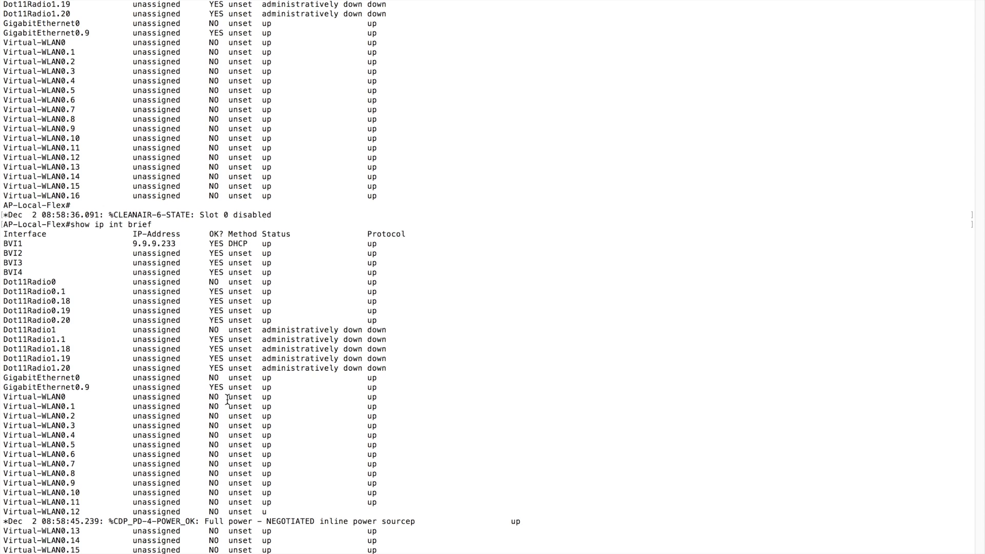
left_click_drag(3, 388, 91, 391)
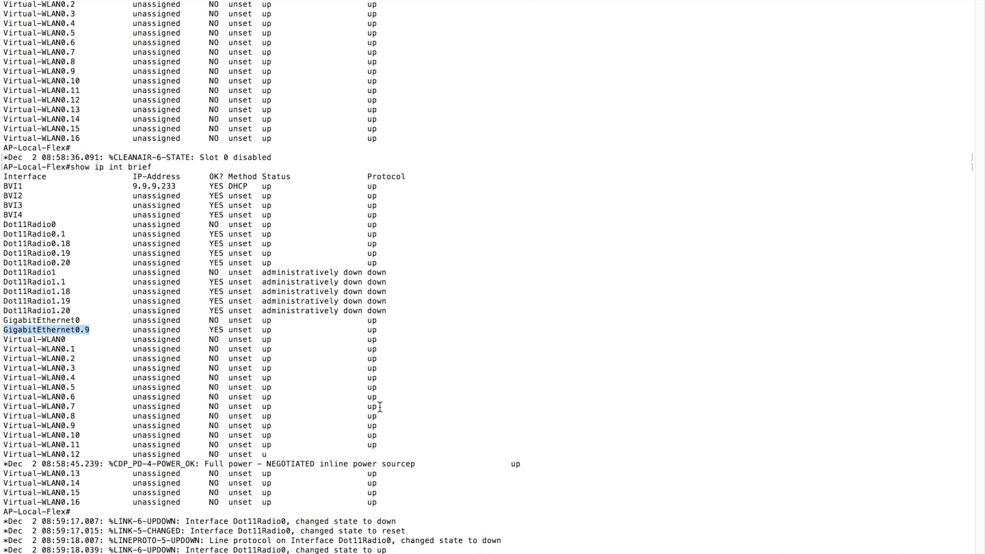
left_click(550, 452)
key("Return")
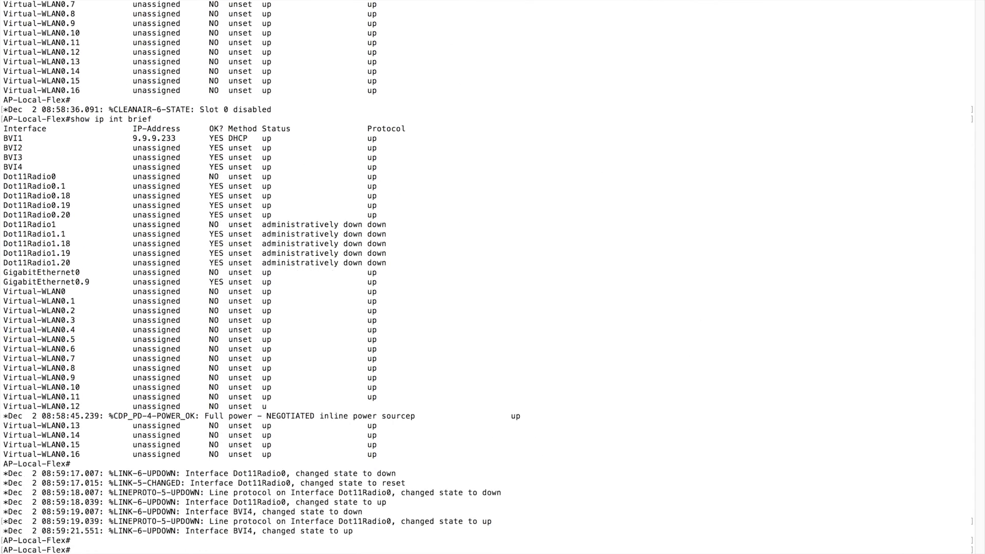
key("Return")
key("Up")
key("Return")
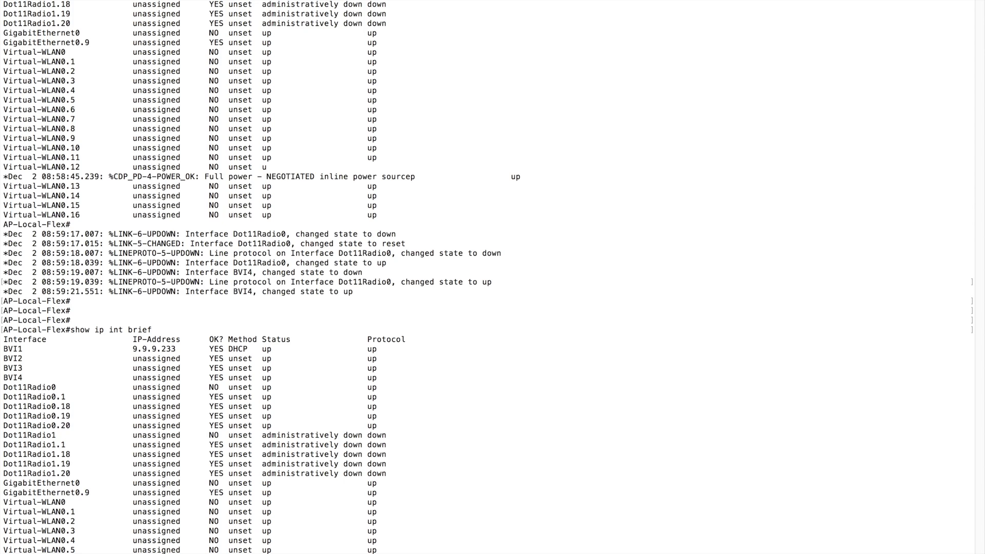
key("ctrl+Left")
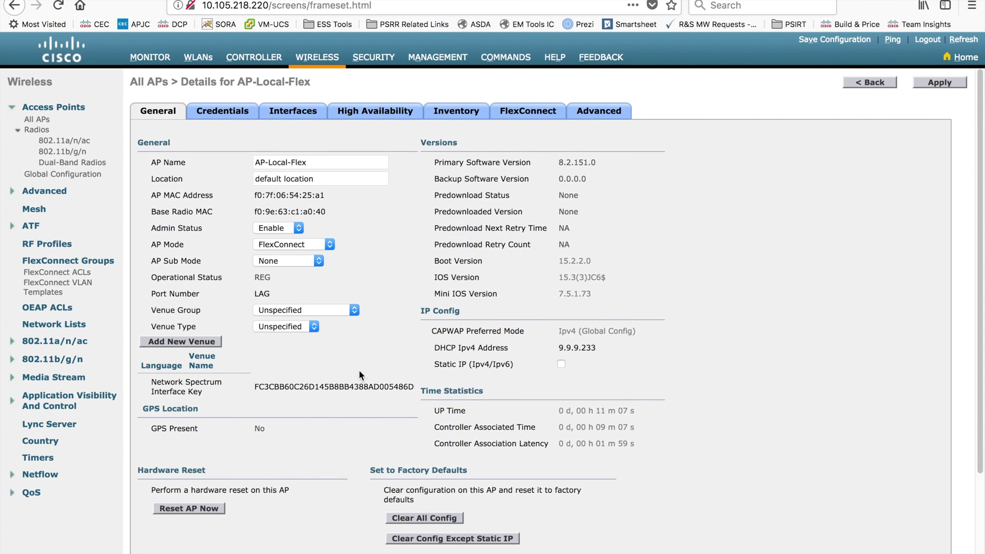
- Open AP-Local-Flex's VLAN Mappings and inspect WLAN 1 (SSID Cisco) mapped to VLAN 9
left_click(529, 112)
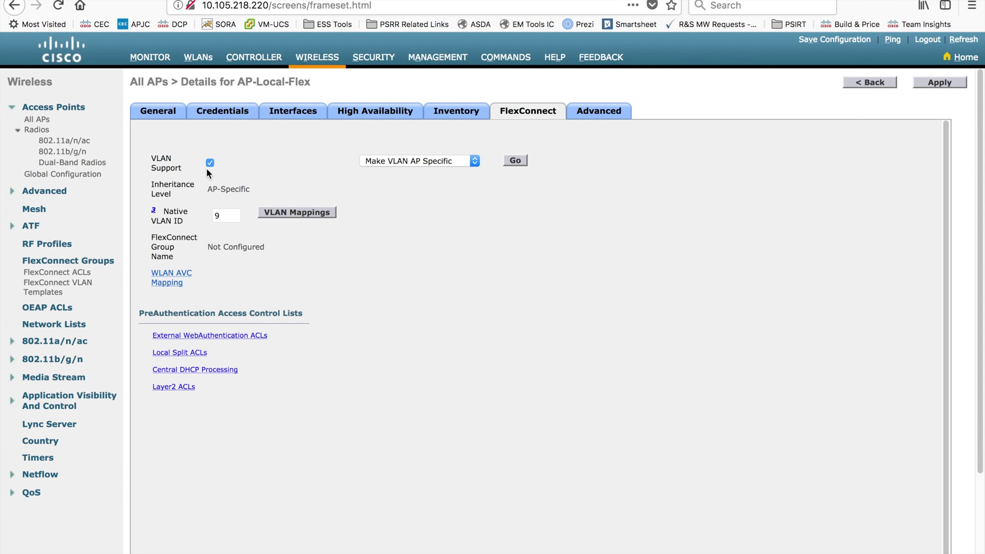
double_click(223, 216)
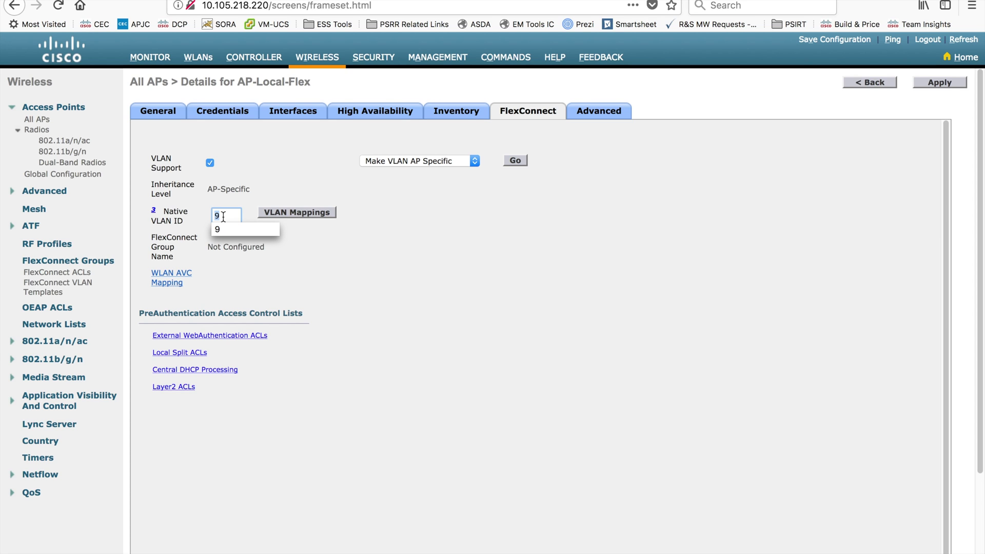
left_click(343, 231)
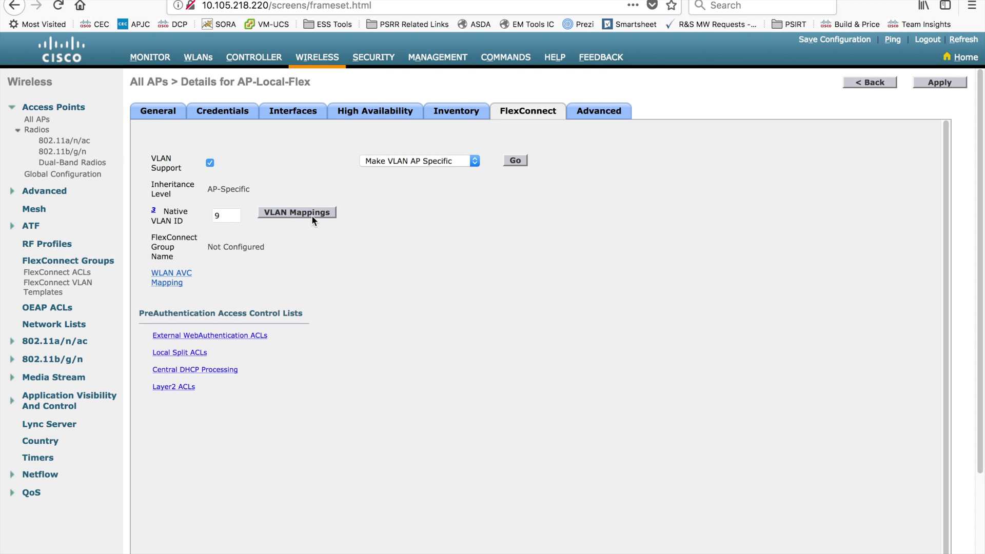
left_click(312, 218)
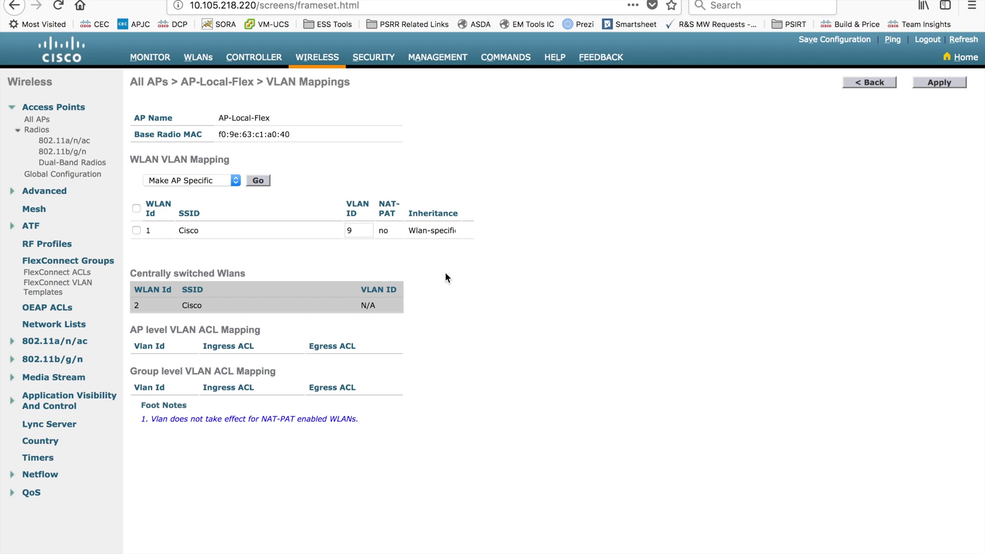
left_click_drag(218, 229, 152, 230)
left_click(147, 229)
double_click(356, 229)
left_click(862, 81)
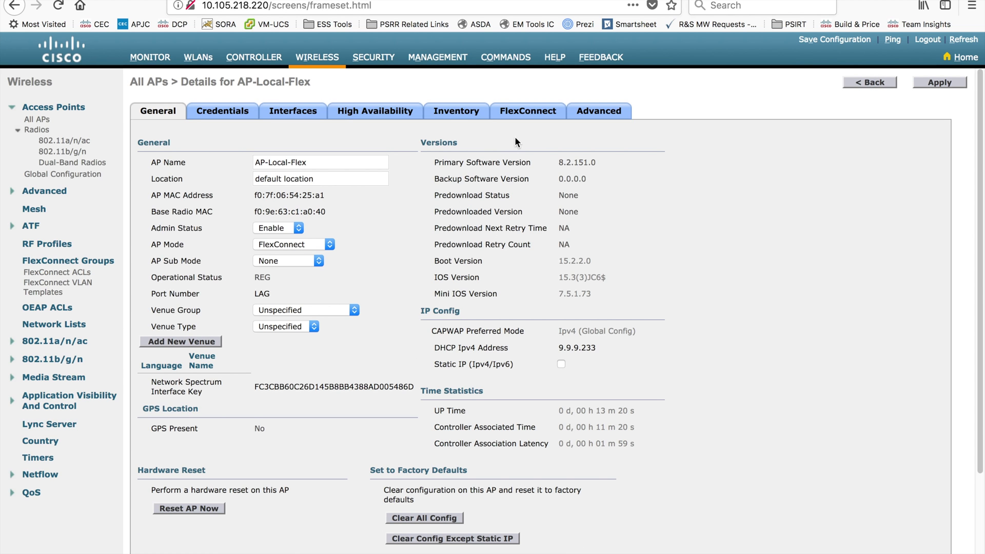
- Return via the FlexConnect tab, noting native VLAN 9, to the VLAN Mappings page
left_click(524, 111)
double_click(219, 217)
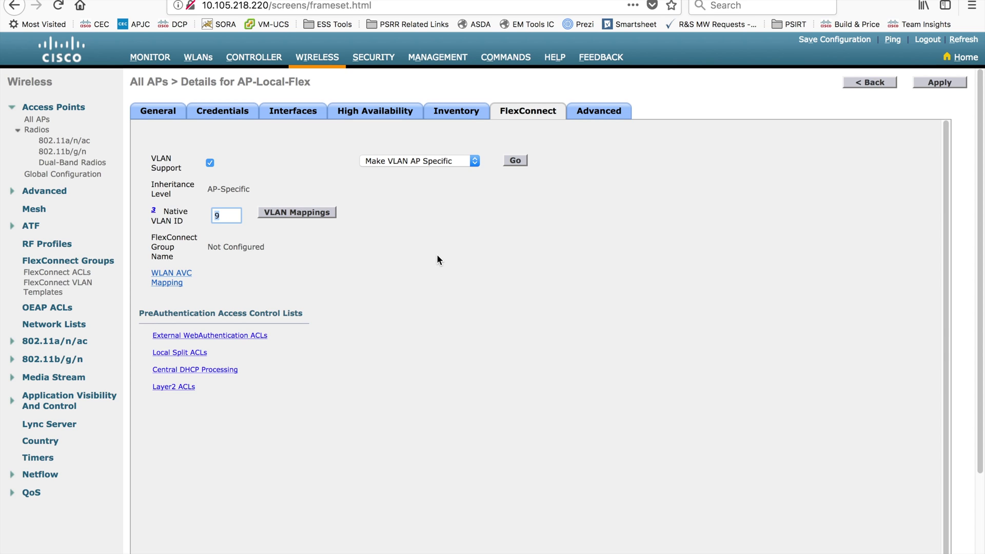
left_click(305, 214)
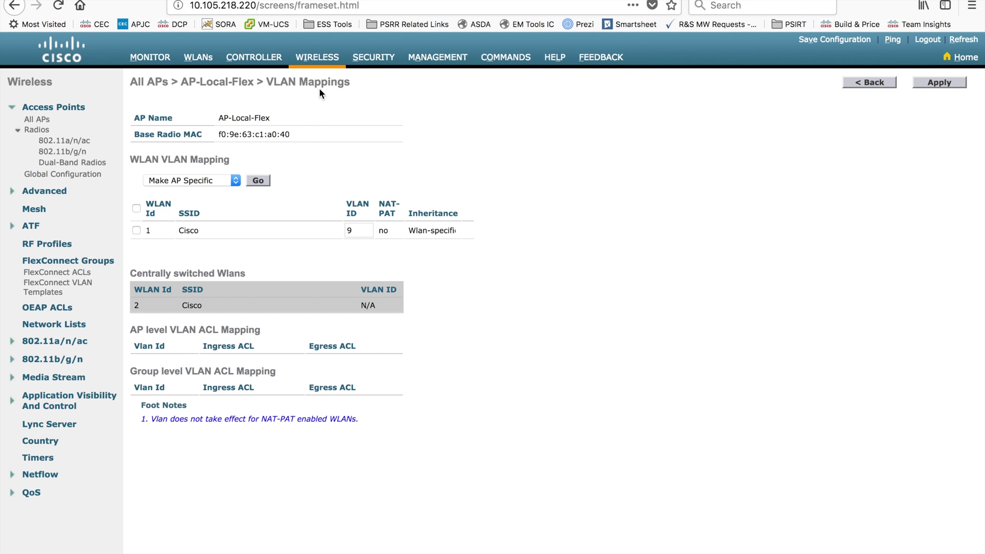
left_click_drag(351, 82, 266, 81)
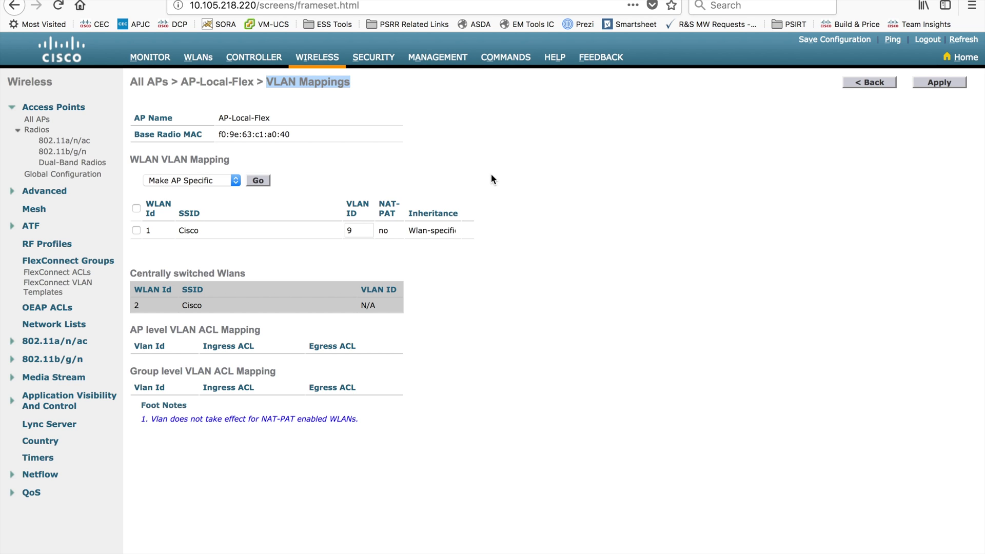
- Replace WLAN 1's VLAN ID 9 with 10, apply, and accept the disruption warning
left_click(353, 231)
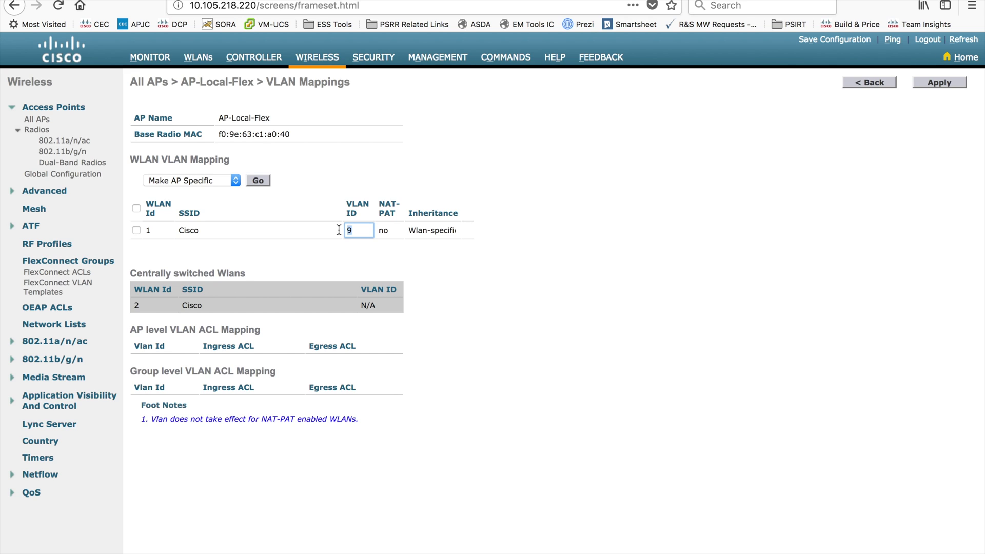
left_click(358, 234)
key("BackSpace")
type("10")
left_click(932, 83)
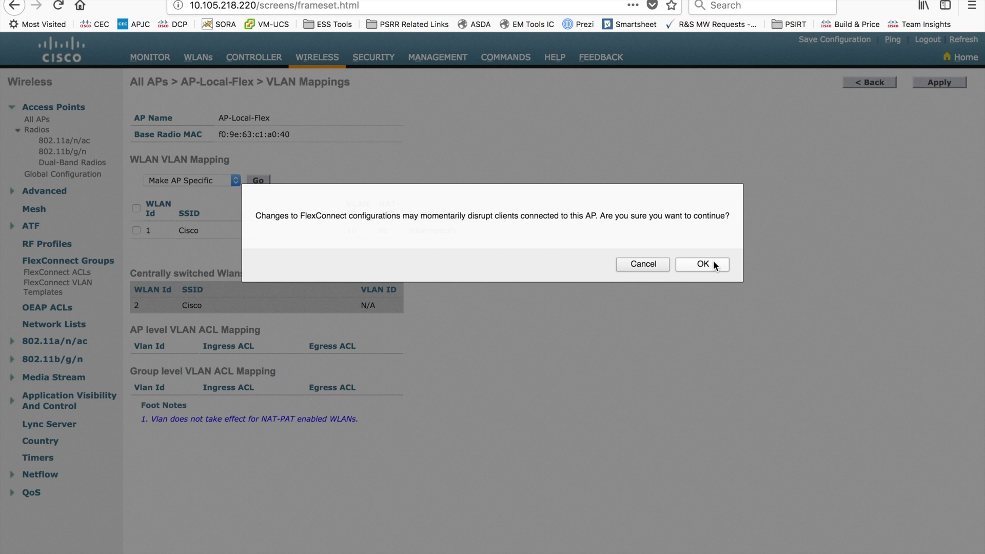
left_click(721, 263)
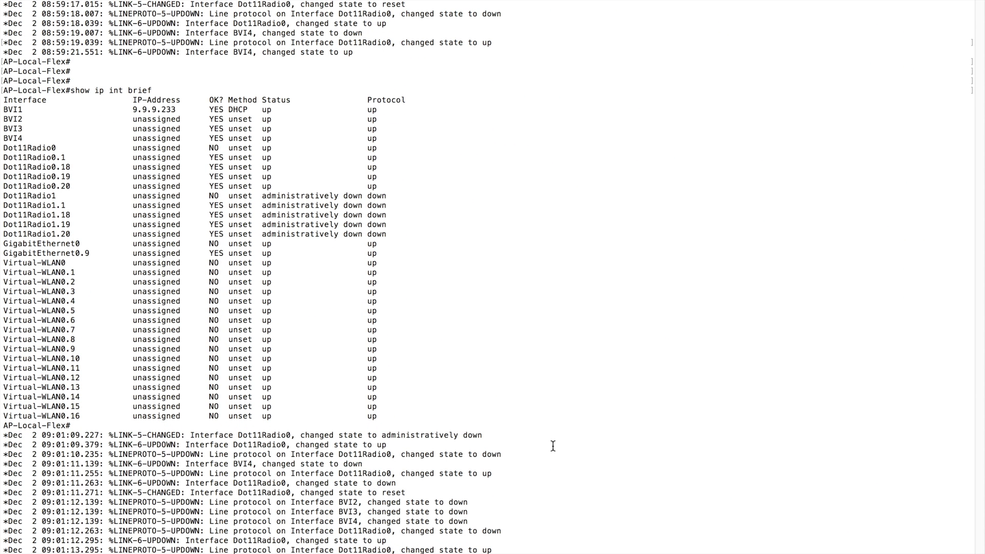
- Rerun 'show ip int brief' on the AP and pick out the GigabitEthernet0.10 up/up line
key("Return")
key("Return")
key("Return")
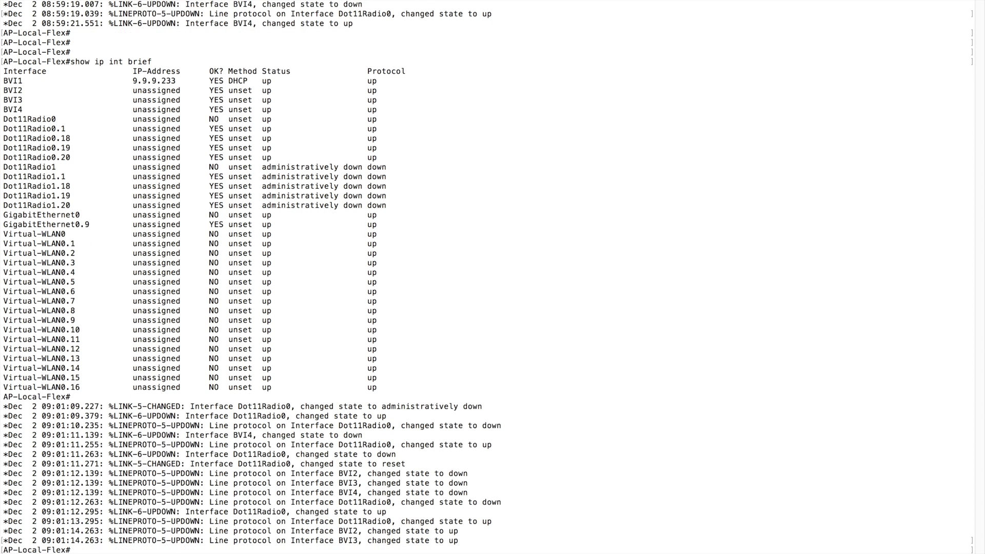
key("Return")
key("Up")
key("Return")
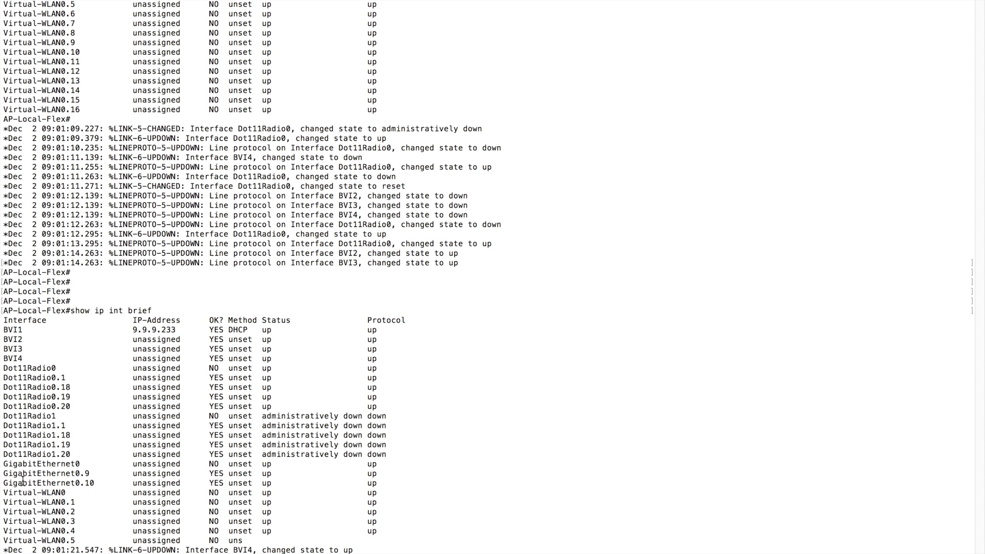
left_click_drag(5, 483, 380, 482)
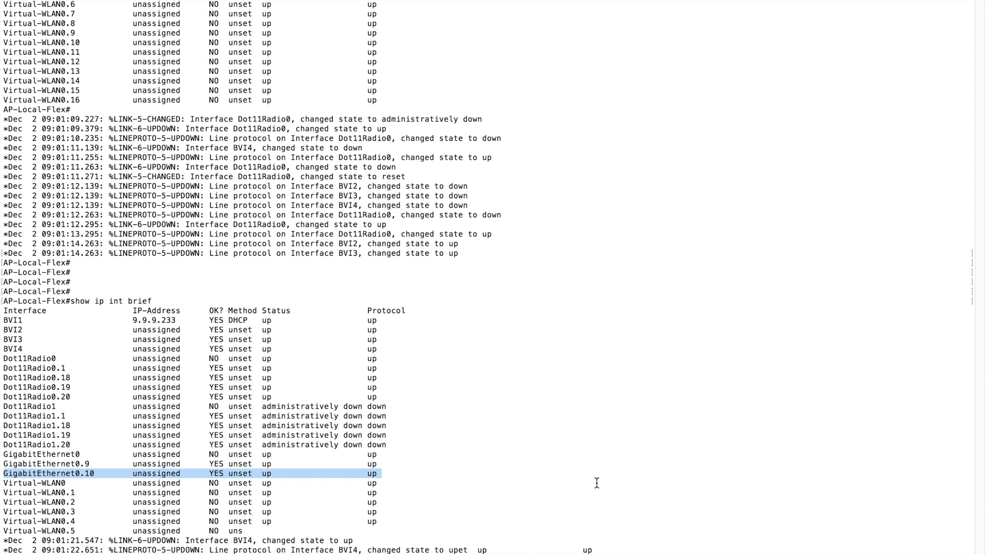
key("ctrl+Left")
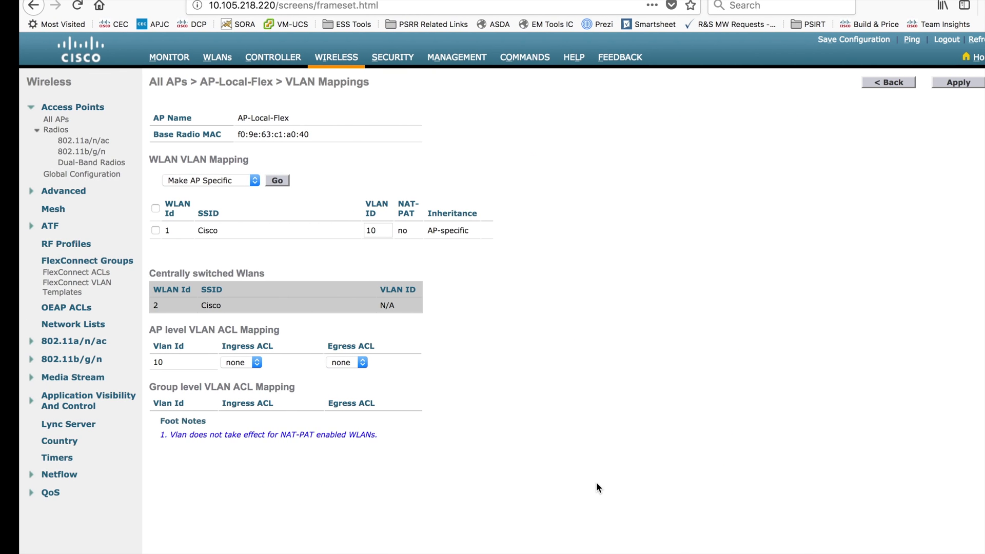
- Enable FlexConnect Local Switching on WLAN 2 Cisco-Central-Switching and apply it
left_click(206, 61)
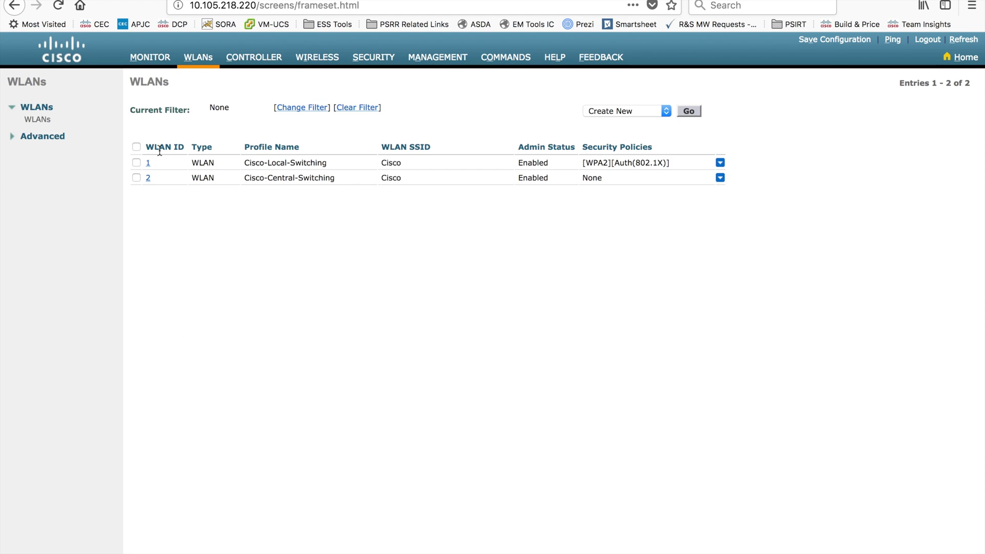
left_click(148, 179)
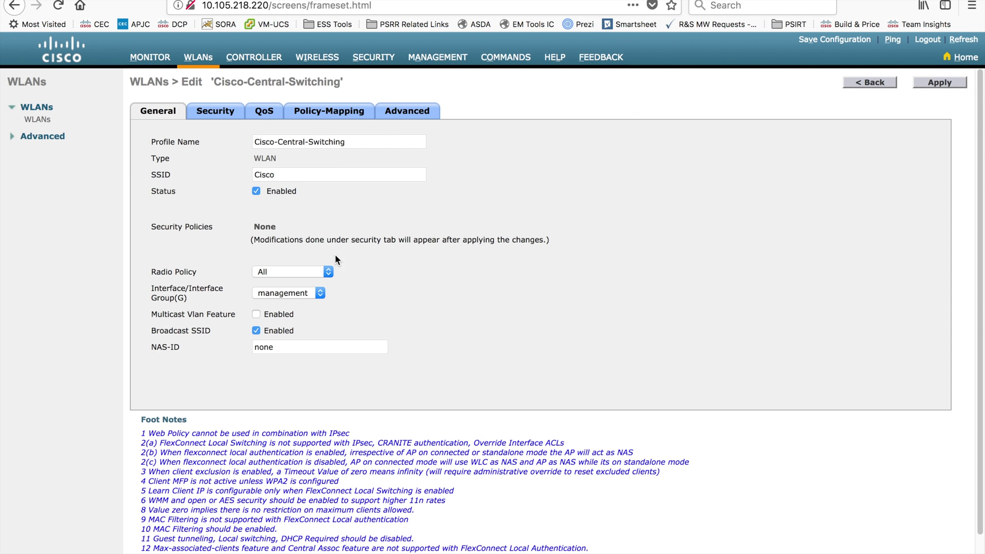
left_click(410, 114)
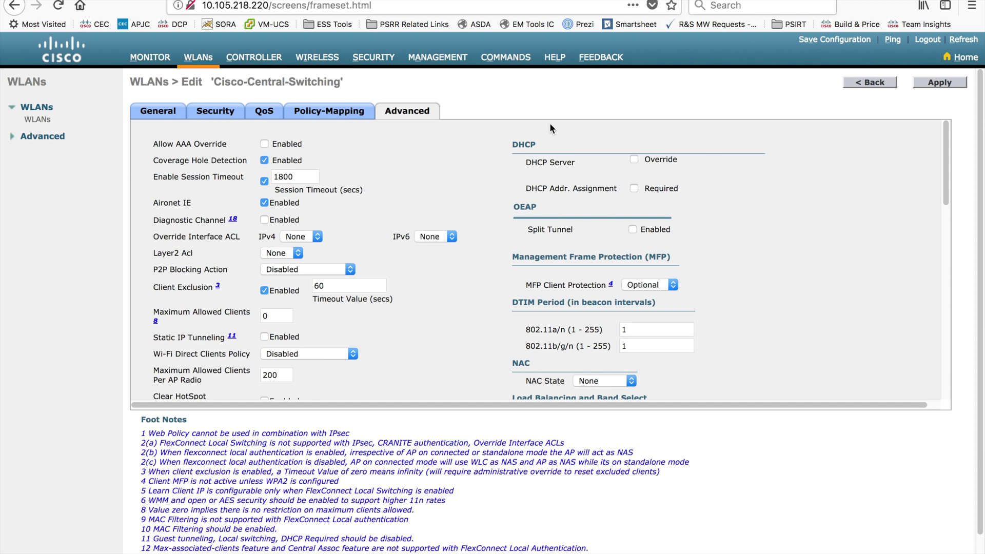
left_click_drag(947, 174, 944, 216)
left_click(271, 294)
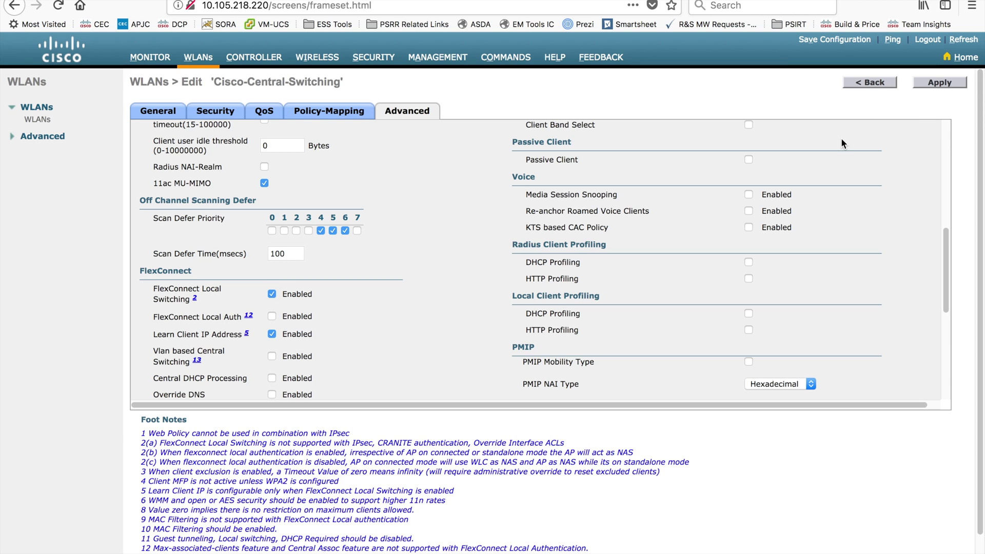
left_click(930, 83)
left_click(627, 262)
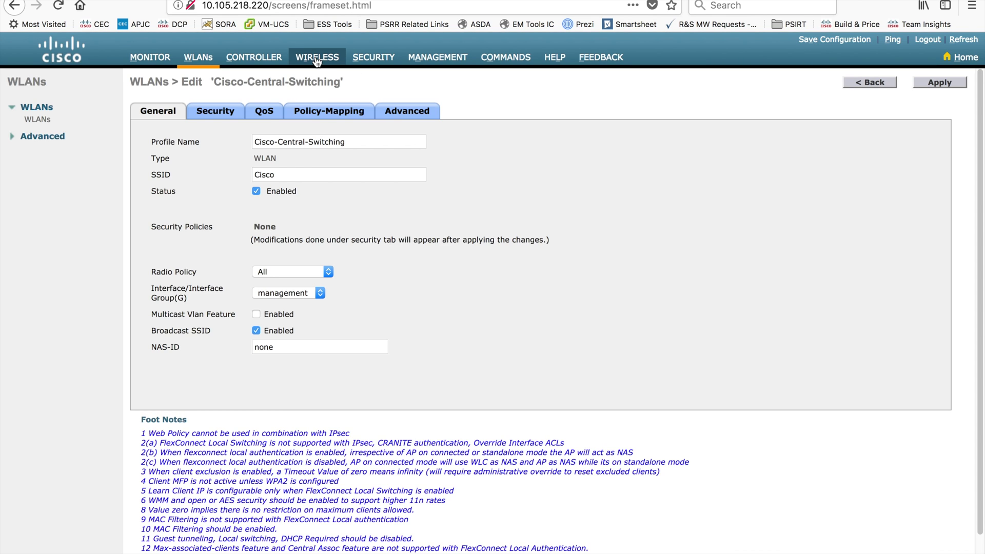
- Open AP-Local-Flex's VLAN Mappings, now listing WLAN 2 on VLAN 9 beside WLAN 1 on VLAN 10
left_click(317, 58)
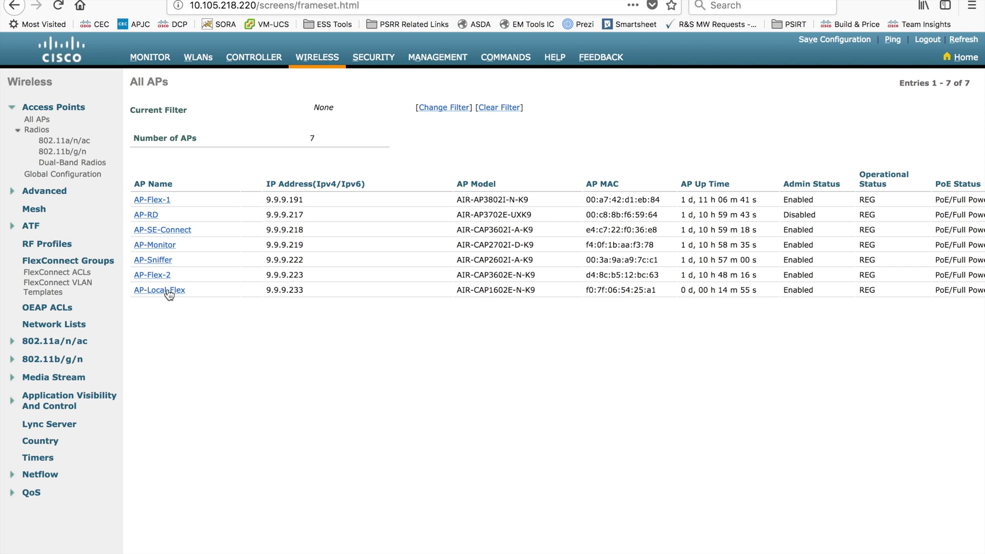
left_click(160, 291)
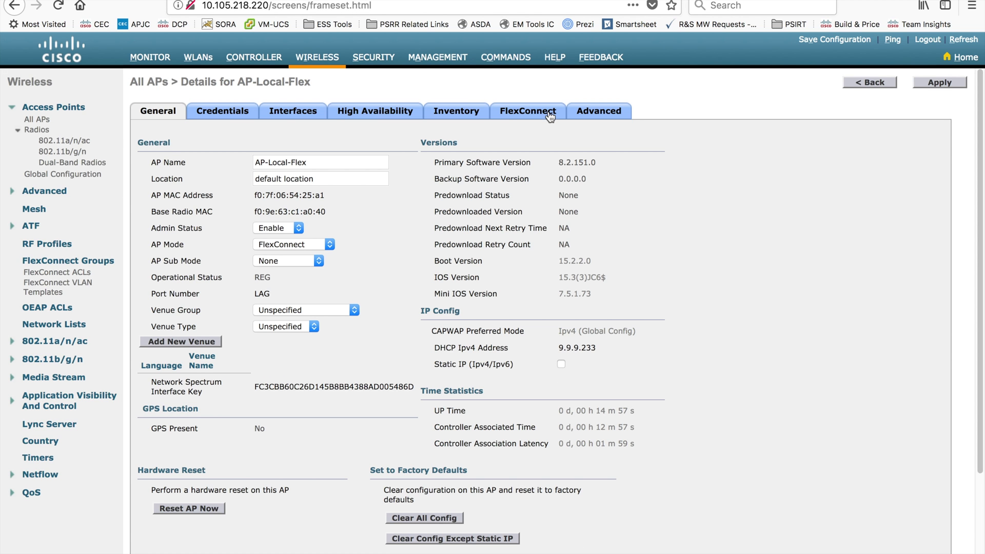
left_click(536, 114)
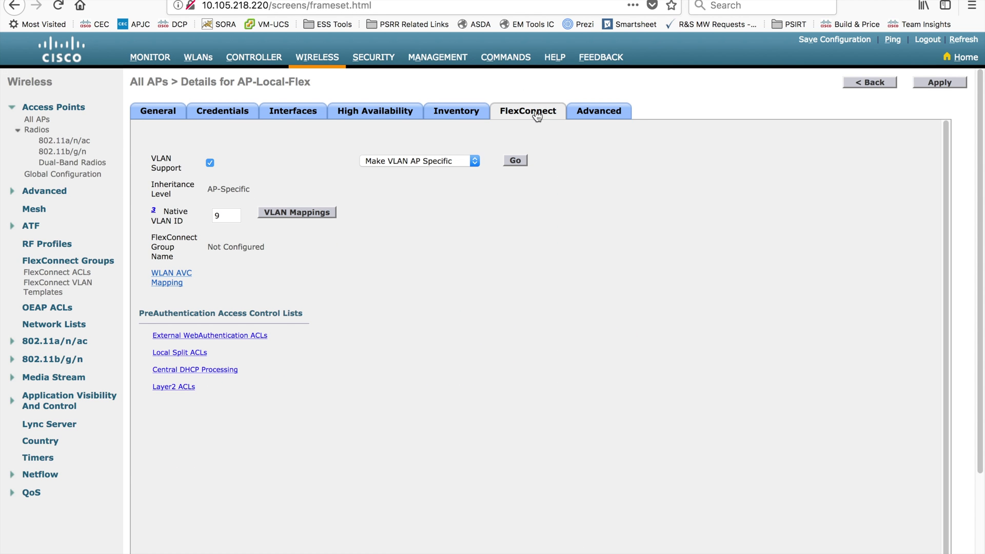
left_click(314, 213)
left_click(360, 232)
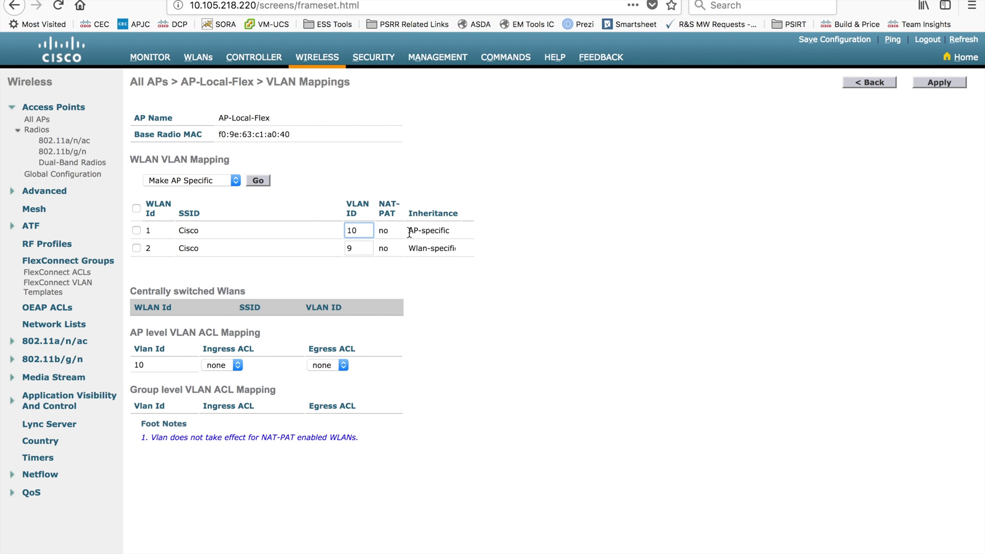
key("ctrl+Right")
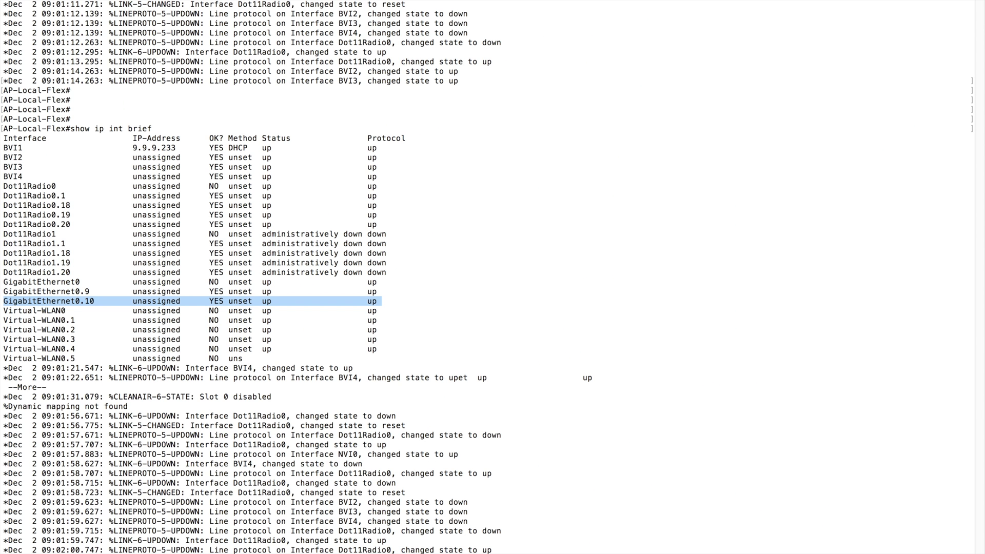
- Run show ip int brief on the AP console to list NVI0, Dot11Radio0.2 and GigabitEthernet0.10
left_click(575, 549)
key("Return")
key("Return")
key("Return")
key("Return")
key("Return")
key("Return")
key("Return")
key("Return")
key("Return")
key("Return")
key("Return")
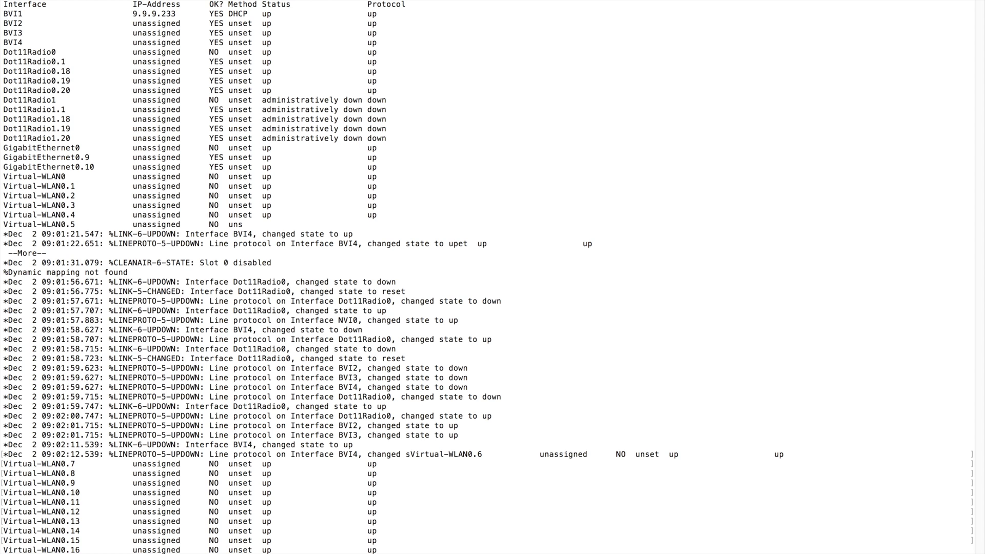
key("Return")
type("show ip int brief")
key("Return")
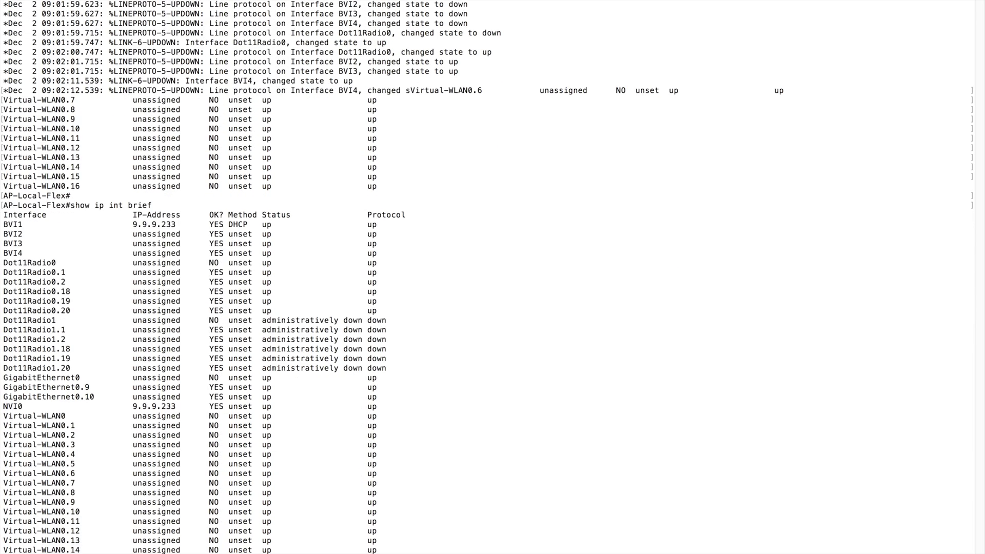
key("ctrl+Left")
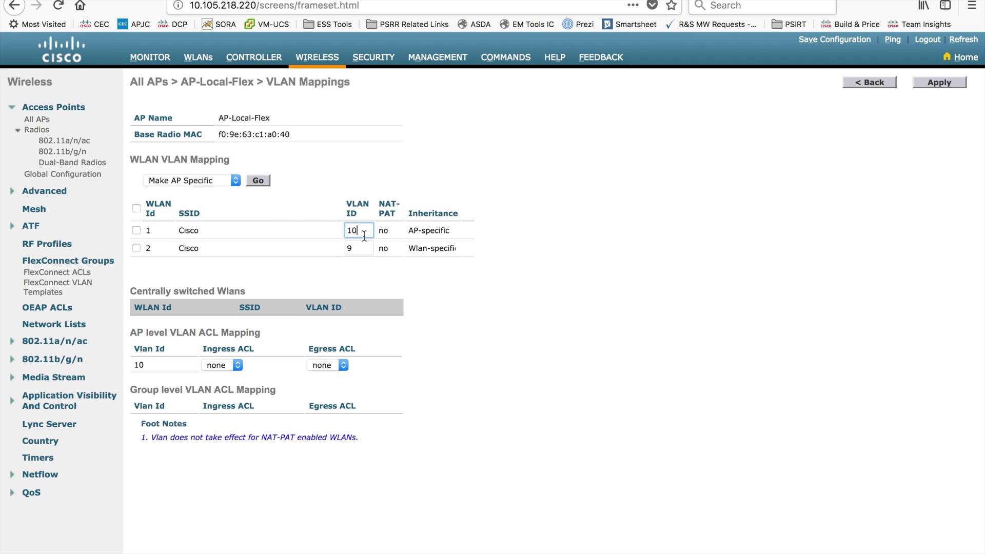
- Change WLAN 2's VLAN ID from 9 to 100 and apply, confirming the FlexConnect change
double_click(360, 247)
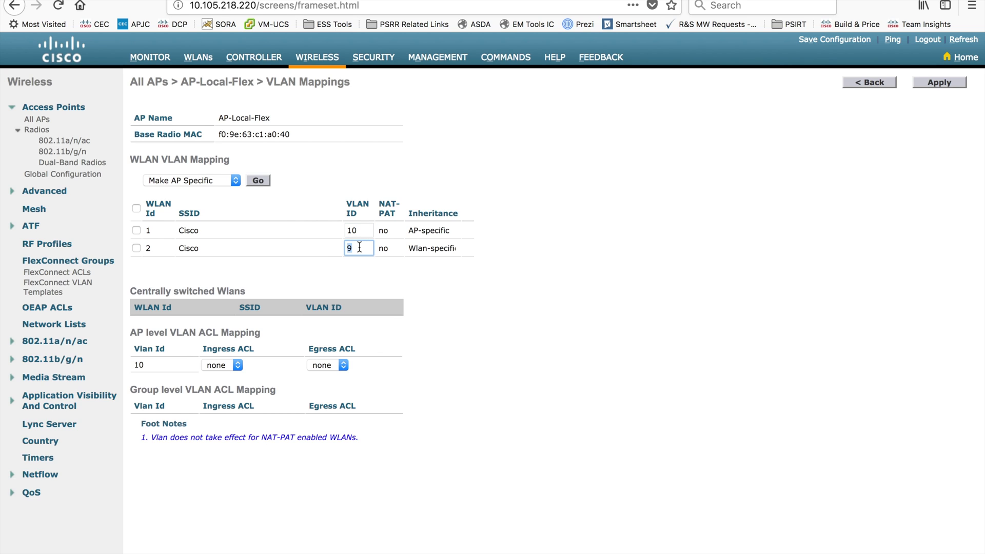
type("100")
left_click(947, 86)
left_click(716, 269)
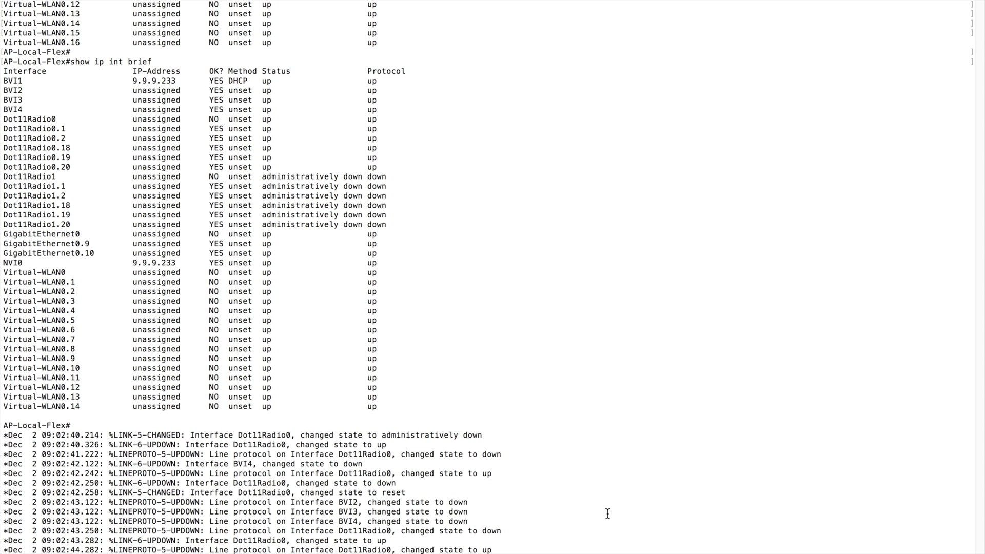
- Rerun show ip int brief on the AP console below the radio reset messages
key("Return")
key("Return")
key("Return")
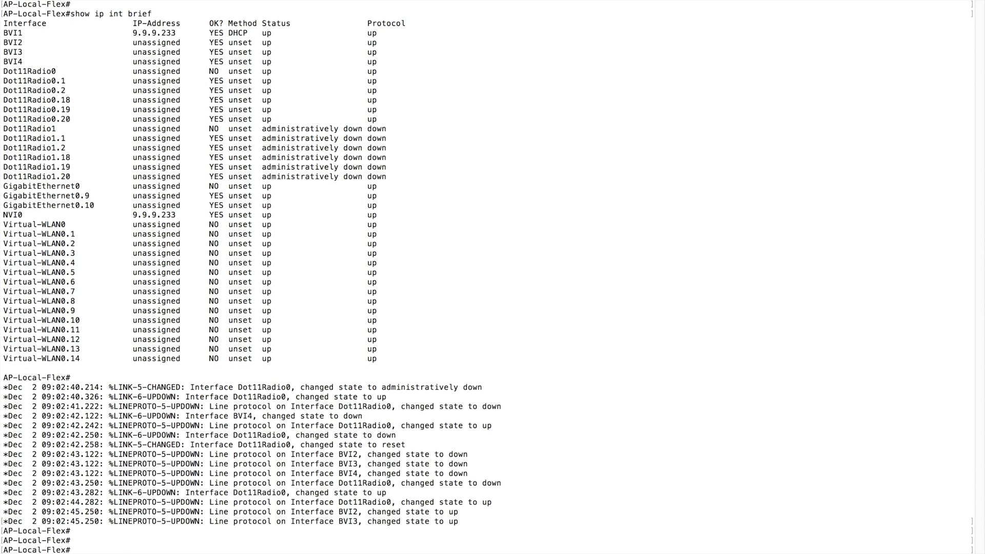
key("Return")
key("Return")
key("Up")
key("Return")
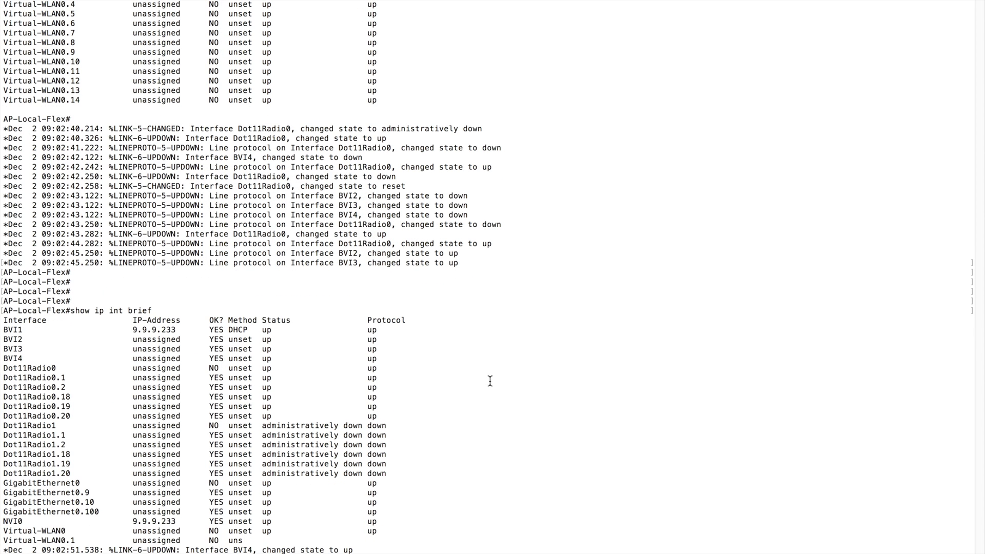
- Highlight the new GigabitEthernet0.100 row and the NVI0 row with 9.9.9.233
left_click_drag(4, 503, 191, 504)
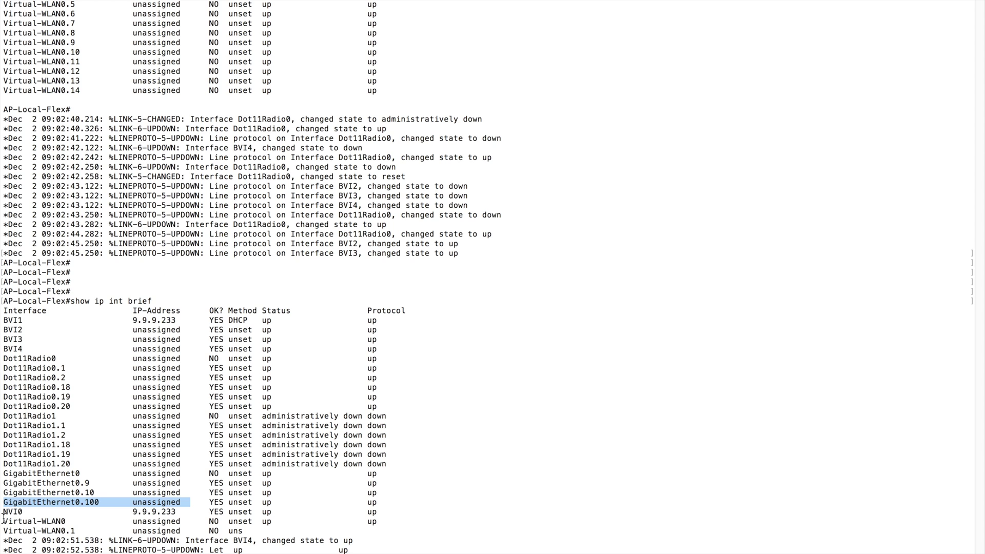
left_click_drag(4, 512, 178, 513)
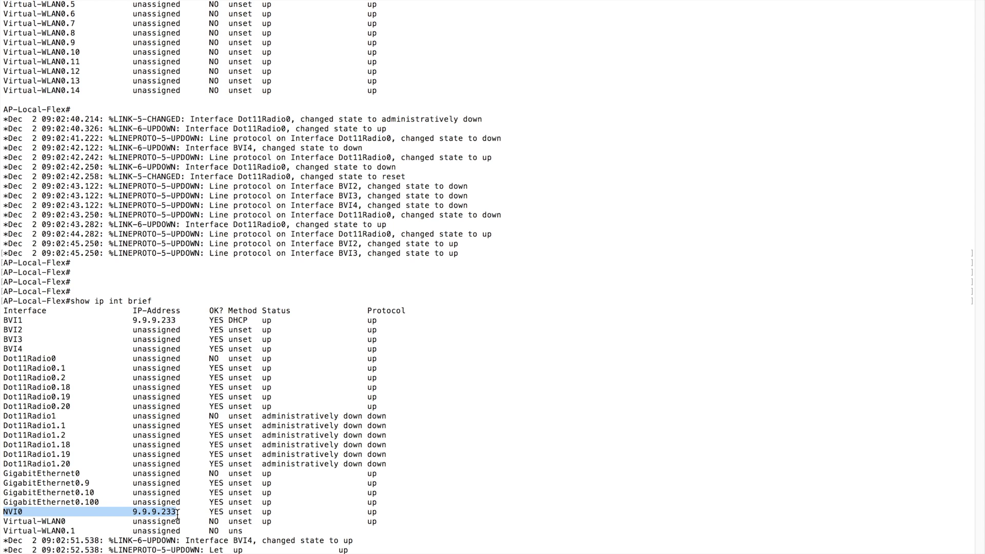
left_click(54, 502)
left_click_drag(54, 502, 378, 493)
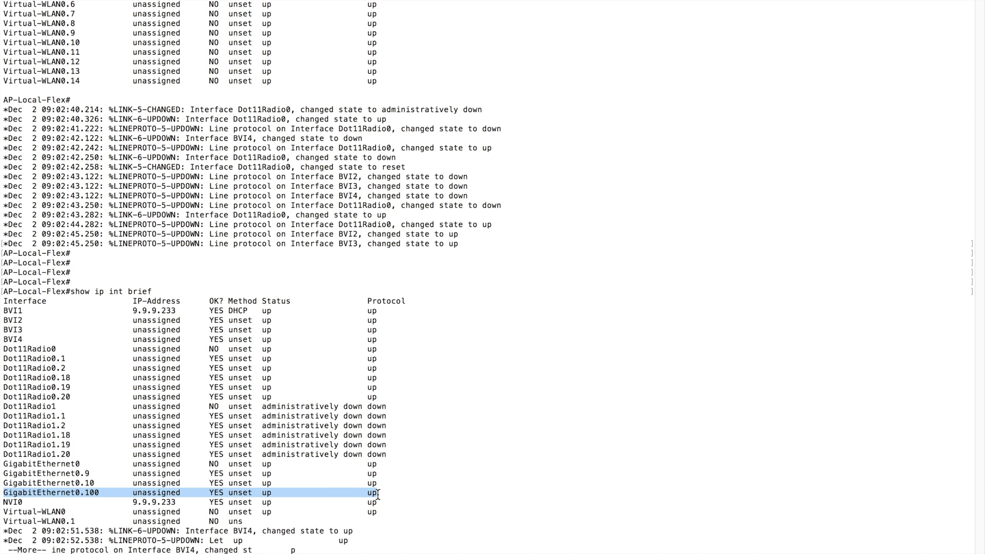